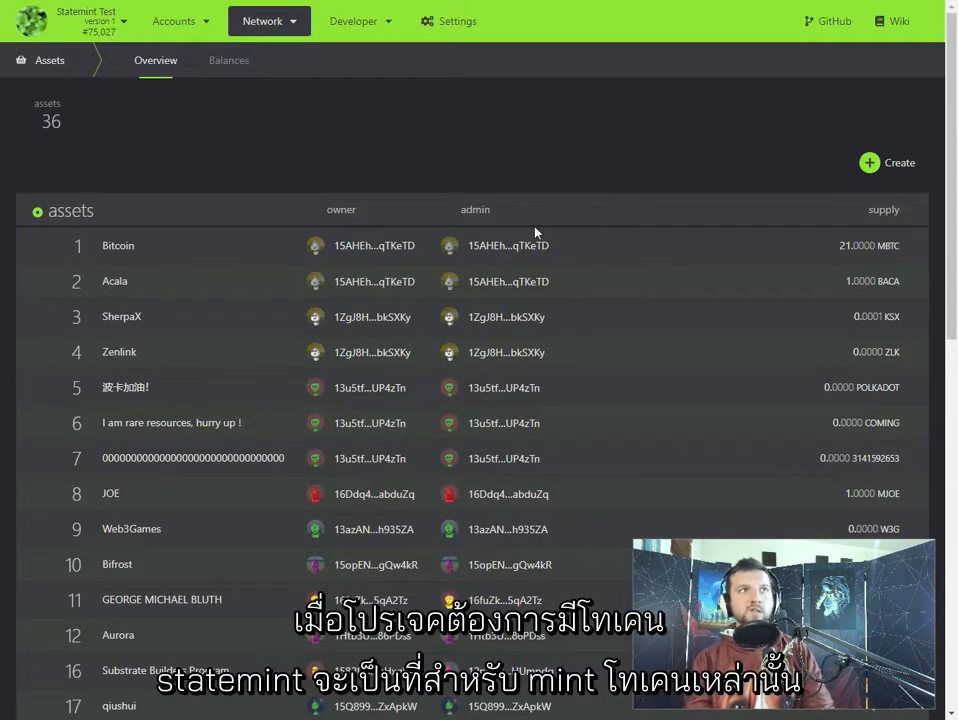
# - Look through the existing assets listed in the network's assets overview
pyautogui.scroll(-3, 360, 200)
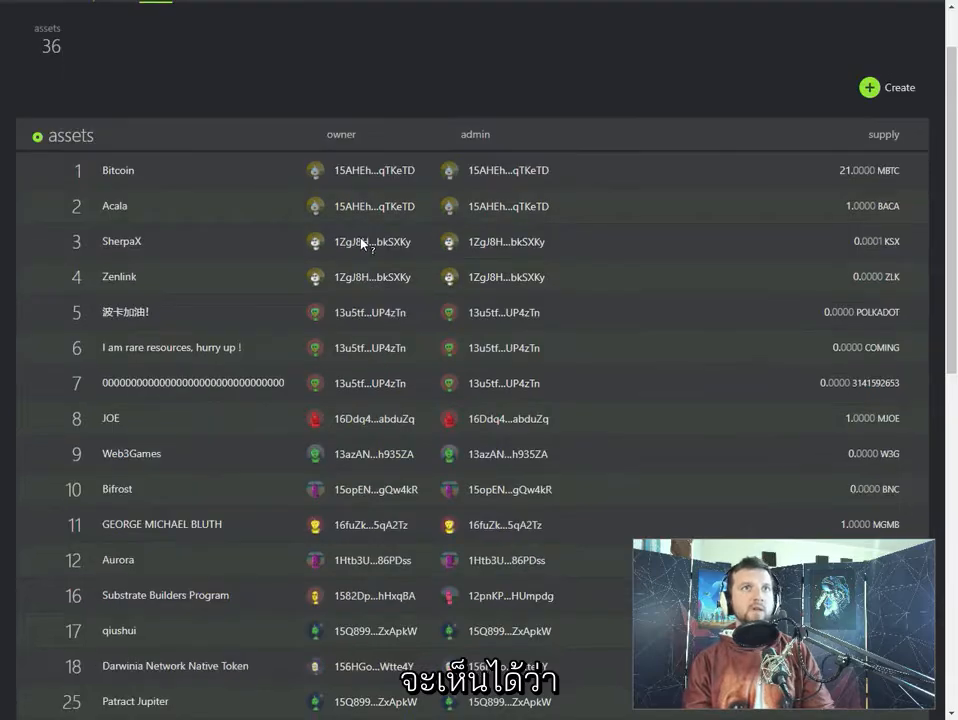
pyautogui.scroll(-6, 214, 263)
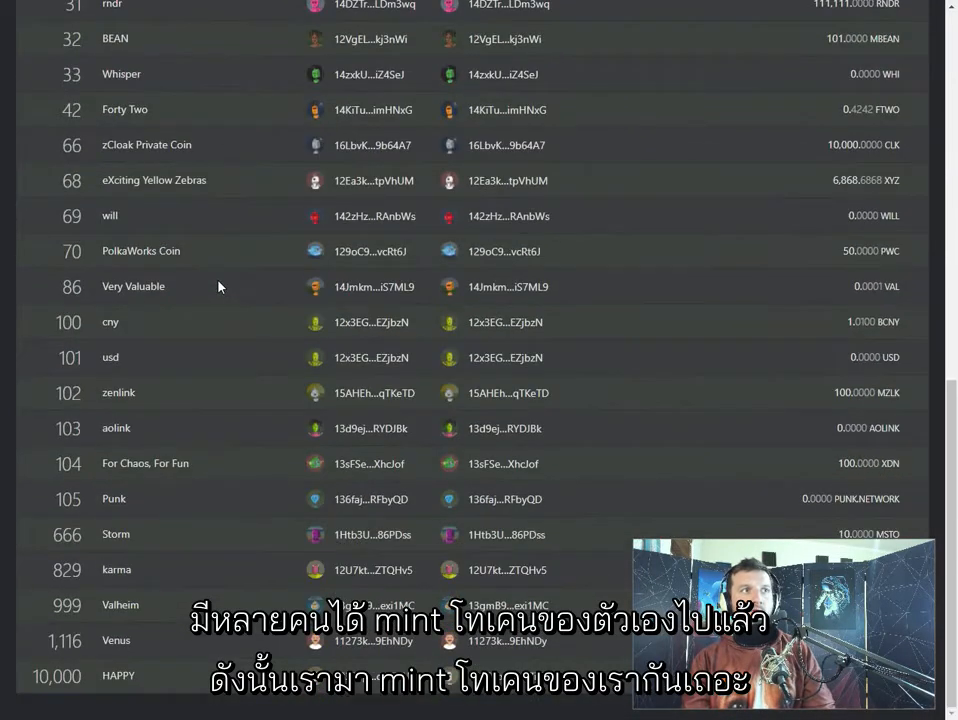
pyautogui.scroll(10, 219, 285)
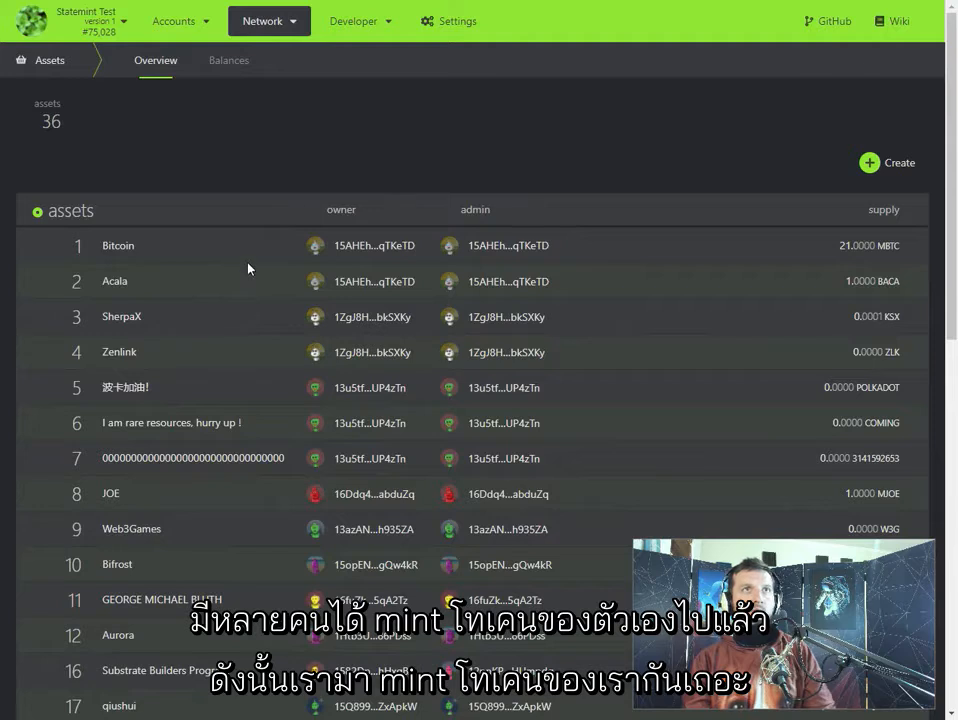
pyautogui.click(370, 155)
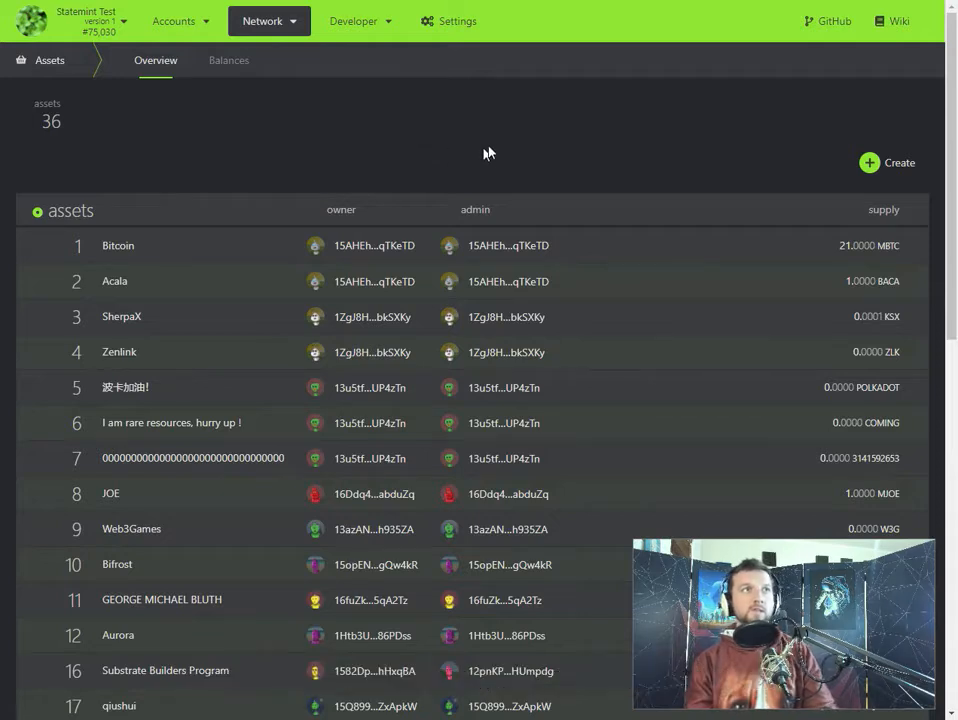
# - Open the accounts page to check which account holds ROC tokens
pyautogui.moveTo(180, 22)
pyautogui.click(184, 50)
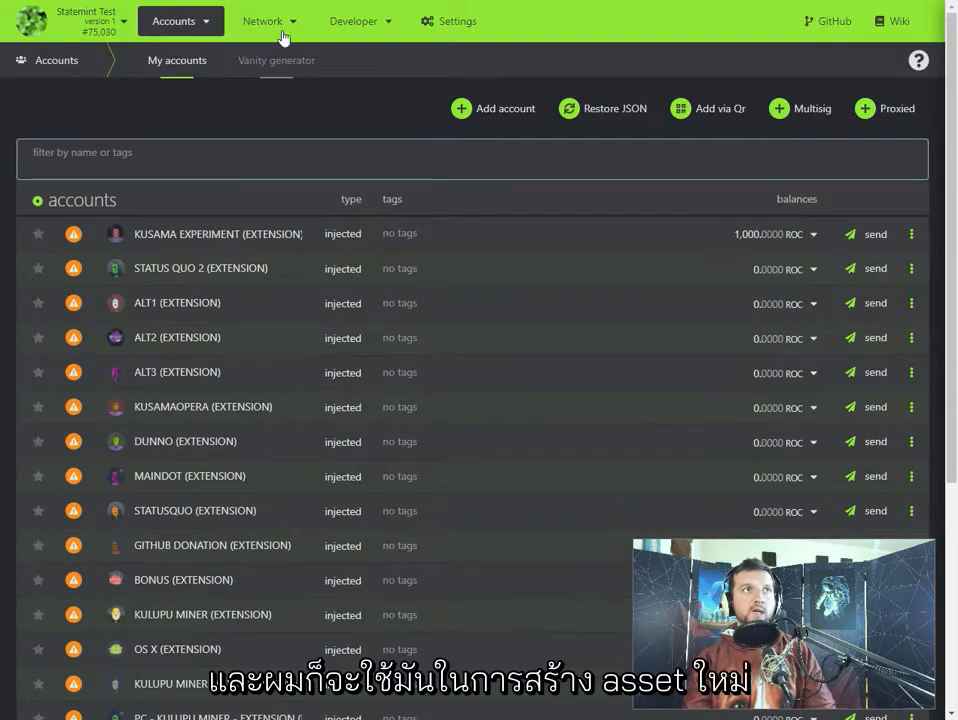
pyautogui.moveTo(353, 36)
# - Start a new asset from the network's assets overview, with KUSAMA EXPERIMENT (EXTENSION) as the creator account
pyautogui.moveTo(265, 22)
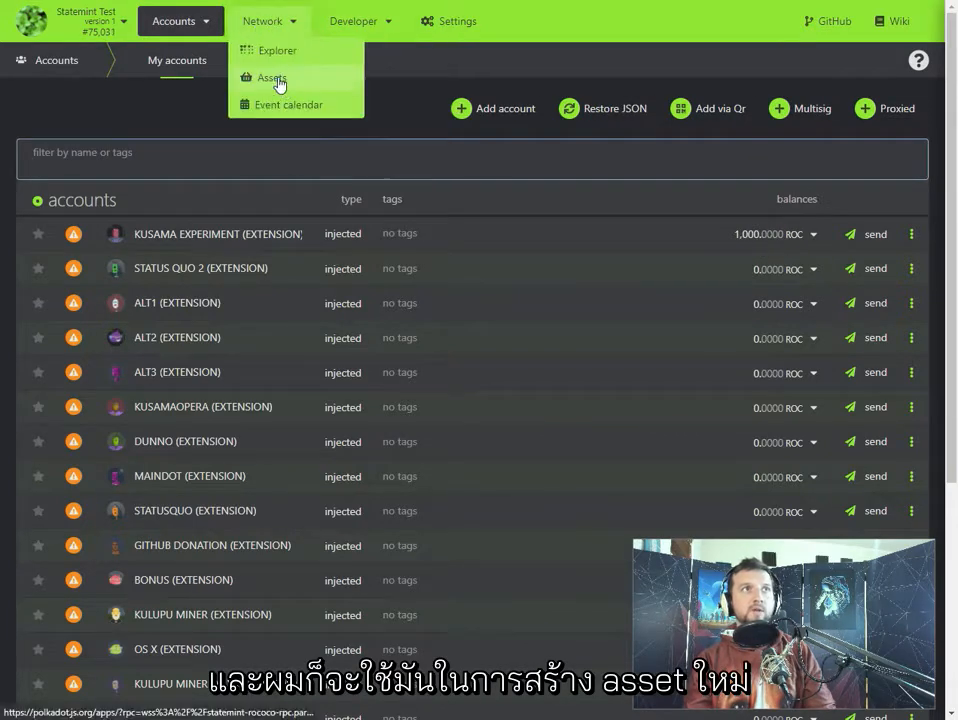
pyautogui.click(262, 78)
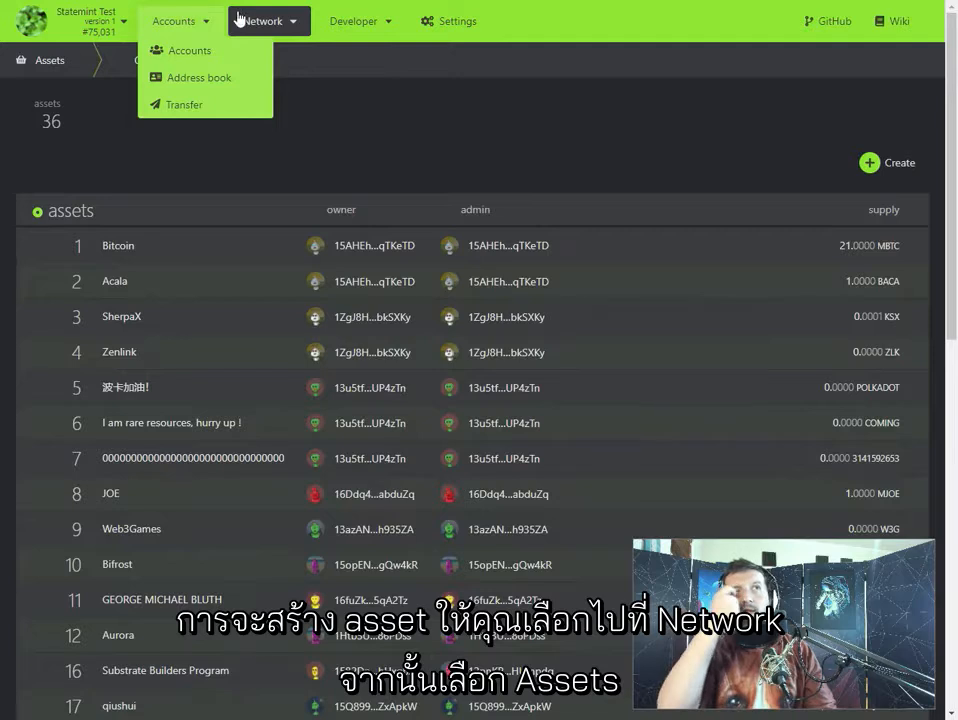
pyautogui.moveTo(272, 24)
pyautogui.click(246, 77)
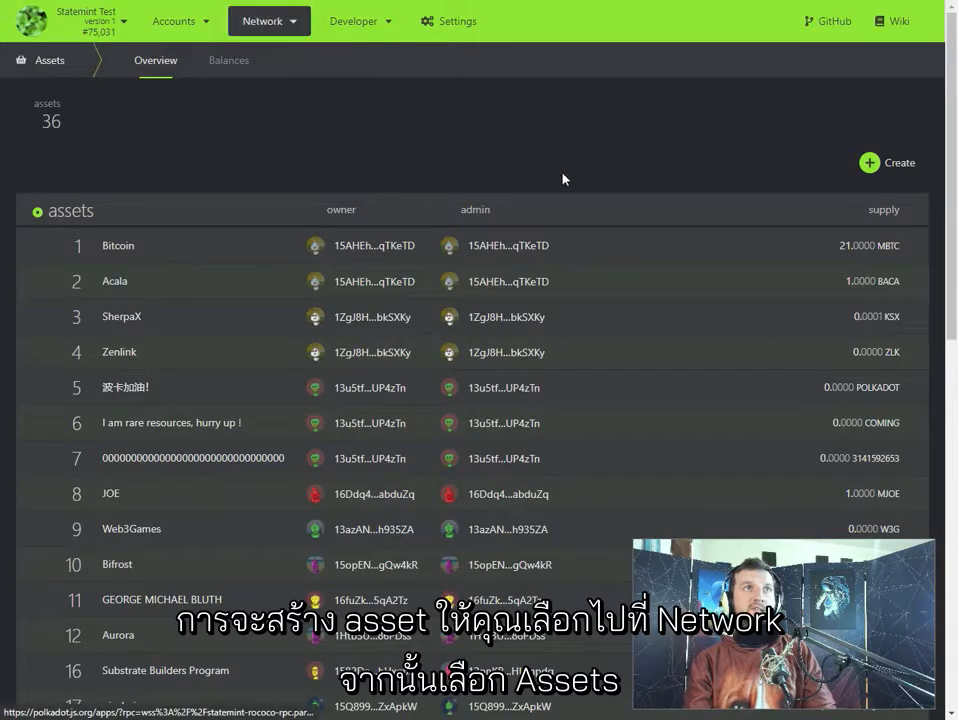
pyautogui.click(876, 170)
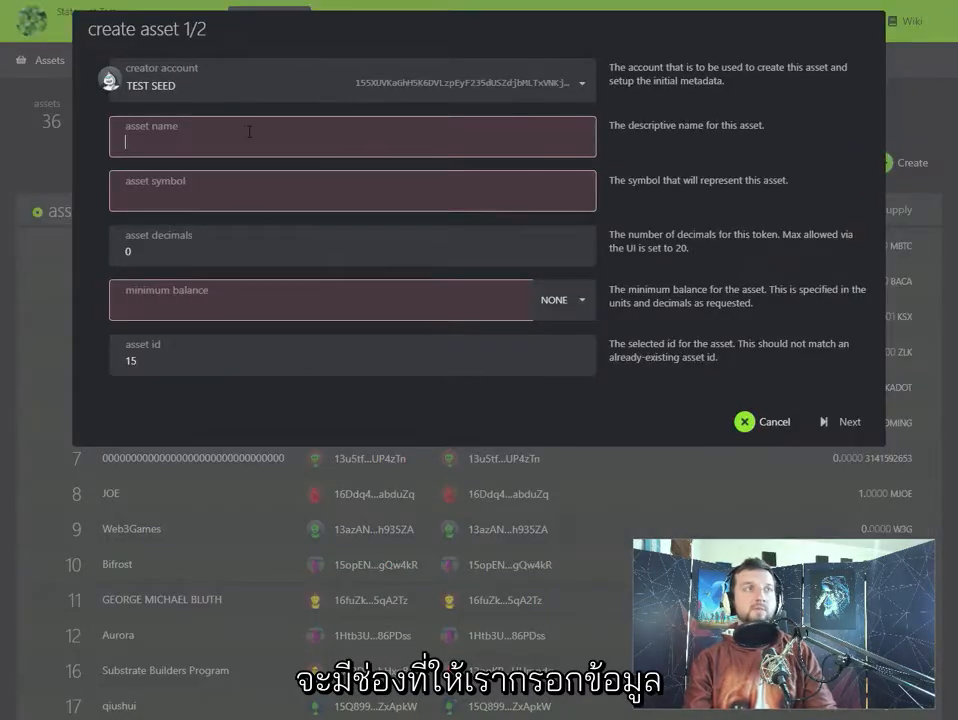
pyautogui.click(215, 78)
pyautogui.scroll(10, 275, 168)
pyautogui.scroll(-6, 252, 200)
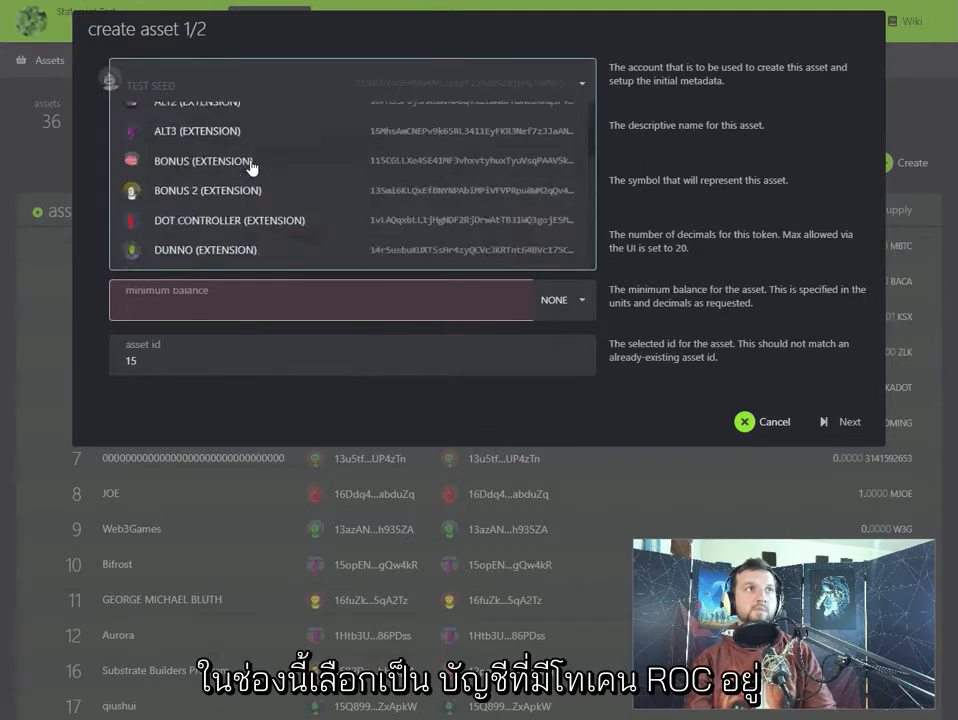
pyautogui.scroll(-2, 295, 219)
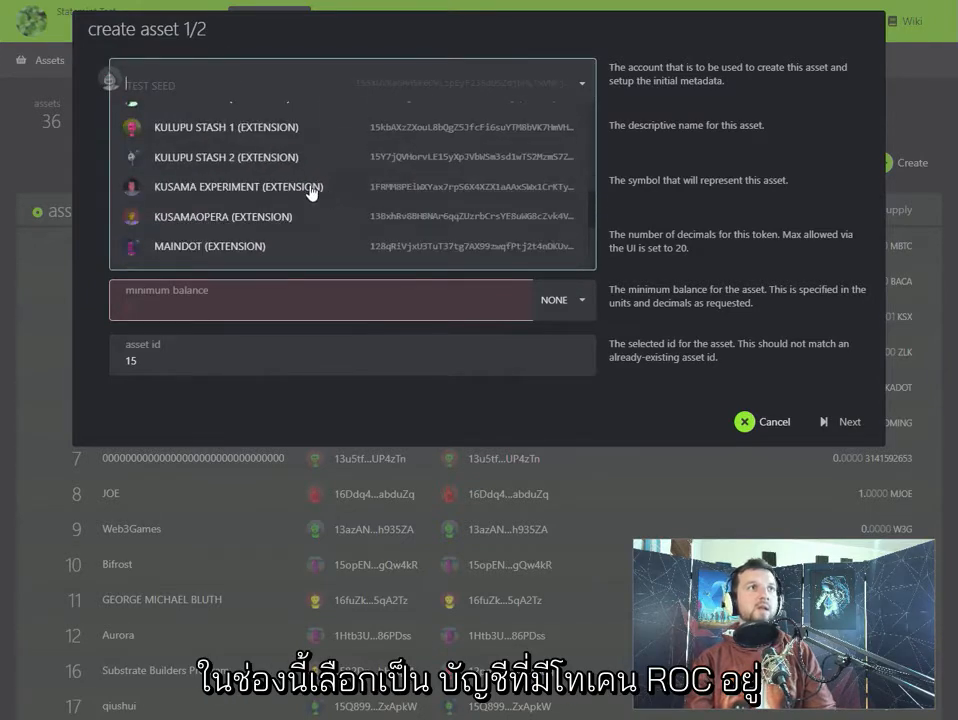
pyautogui.click(314, 190)
# - Set both the asset name and the asset symbol to RMRK
pyautogui.click(145, 133)
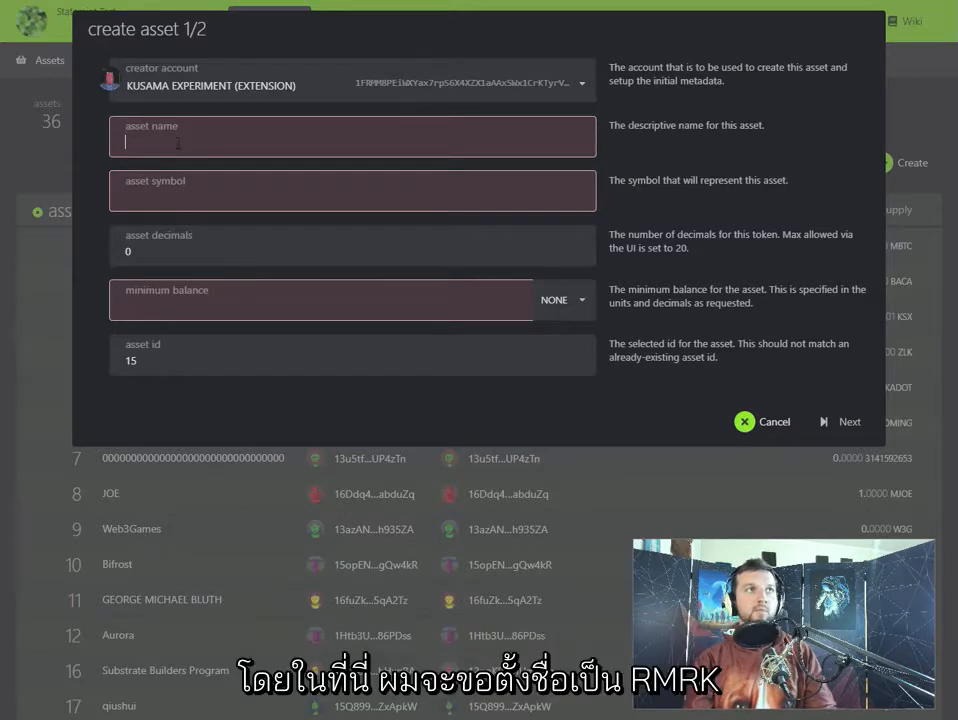
pyautogui.write('RMRK')
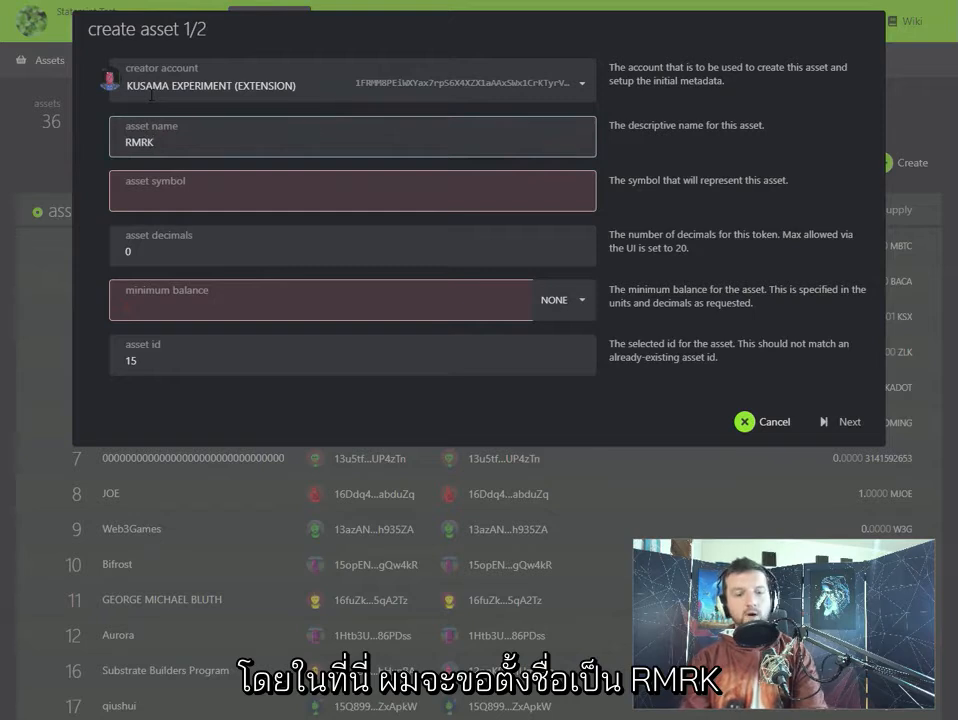
pyautogui.click(171, 181)
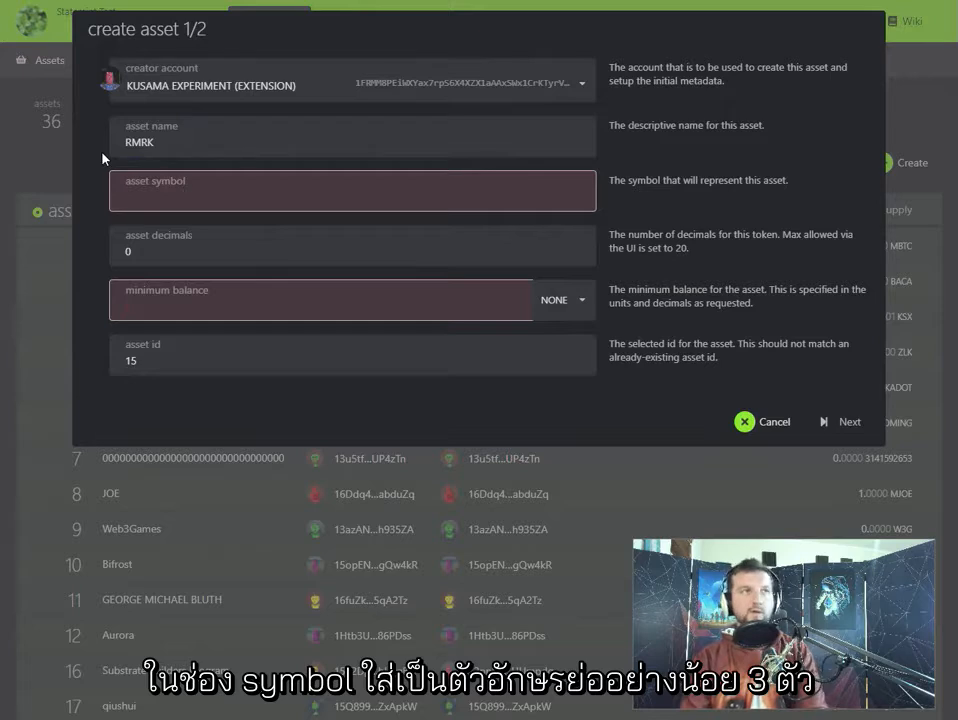
pyautogui.write('RMRK')
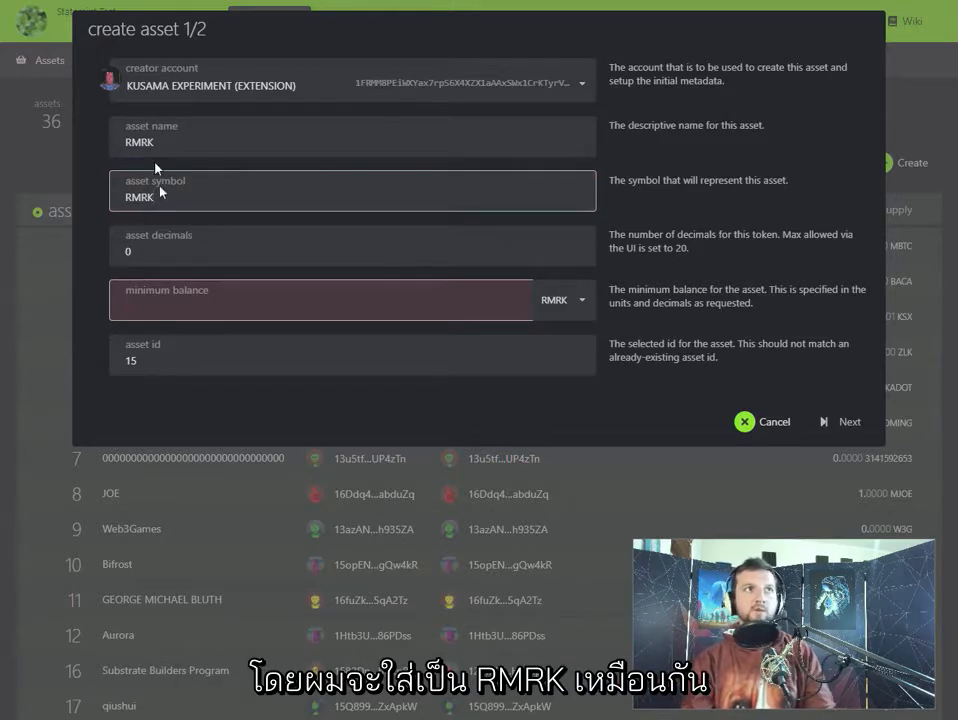
# - Set the asset decimals to 10 and the minimum balance to 0.001 RMRK
pyautogui.click(178, 251)
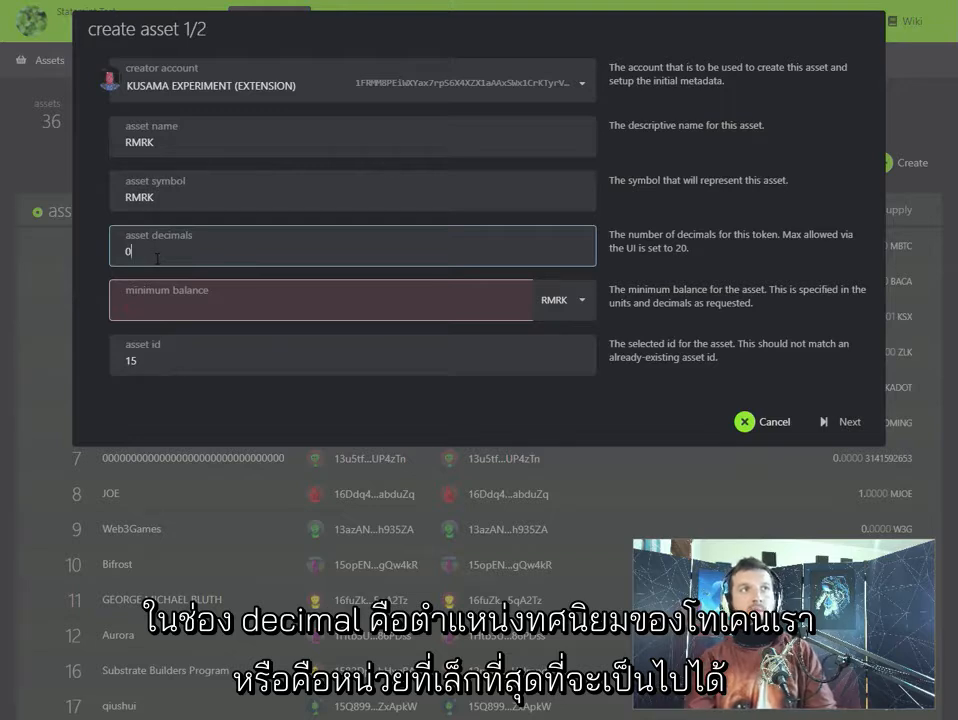
pyautogui.click(141, 252)
pyautogui.press('BackSpace')
pyautogui.write('10')
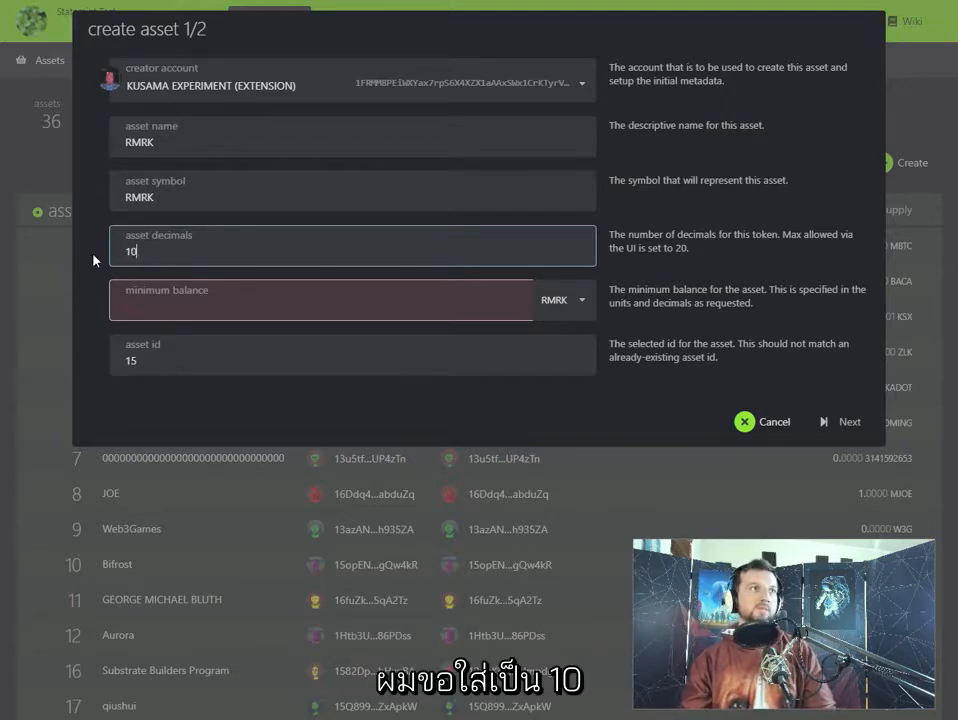
pyautogui.click(180, 299)
pyautogui.write('0')
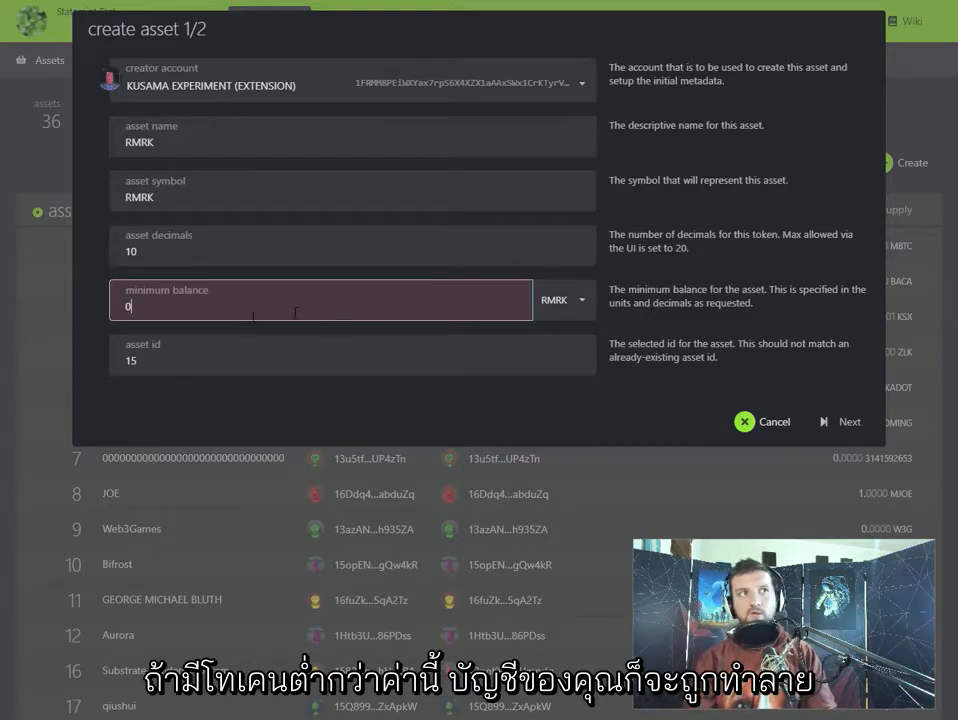
pyautogui.write('.00')
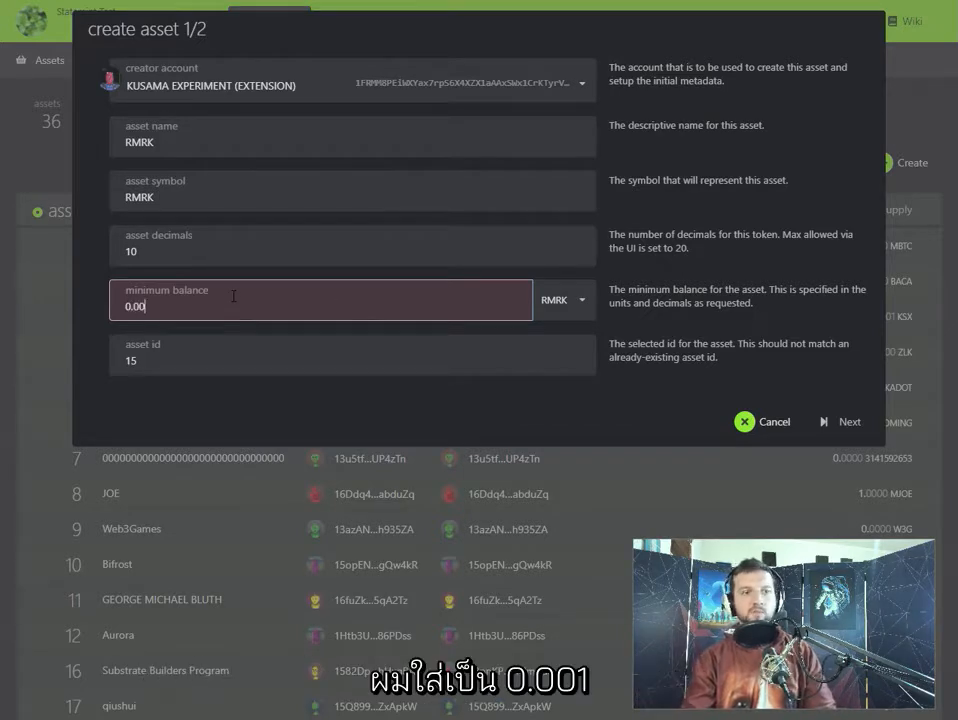
pyautogui.write('1')
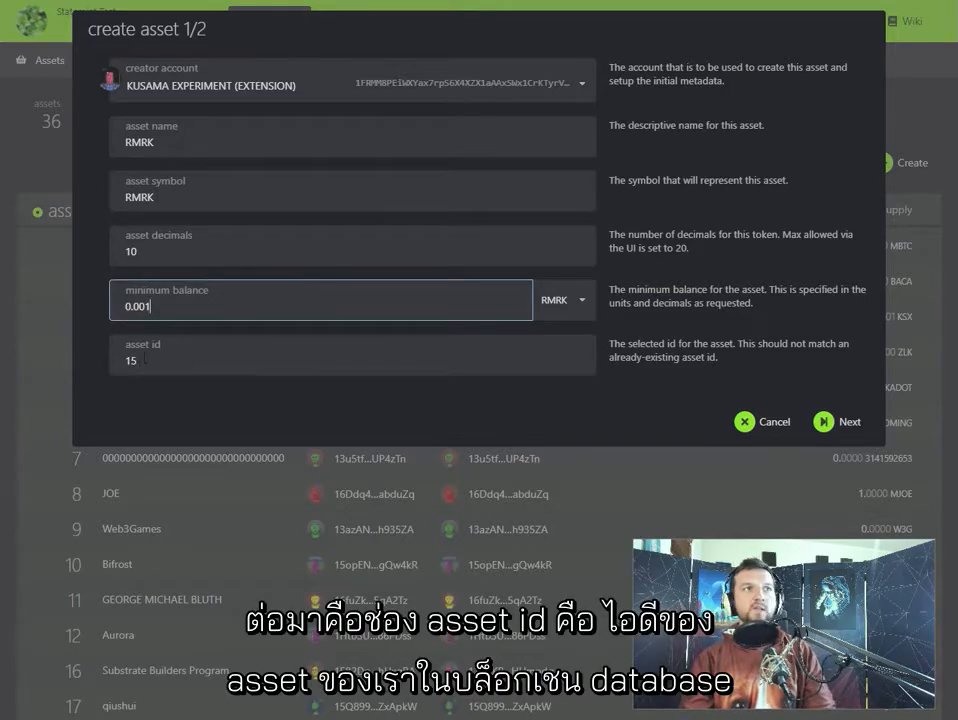
# - Set the asset id to 420 and continue to the second part of the asset creation
pyautogui.click(145, 358)
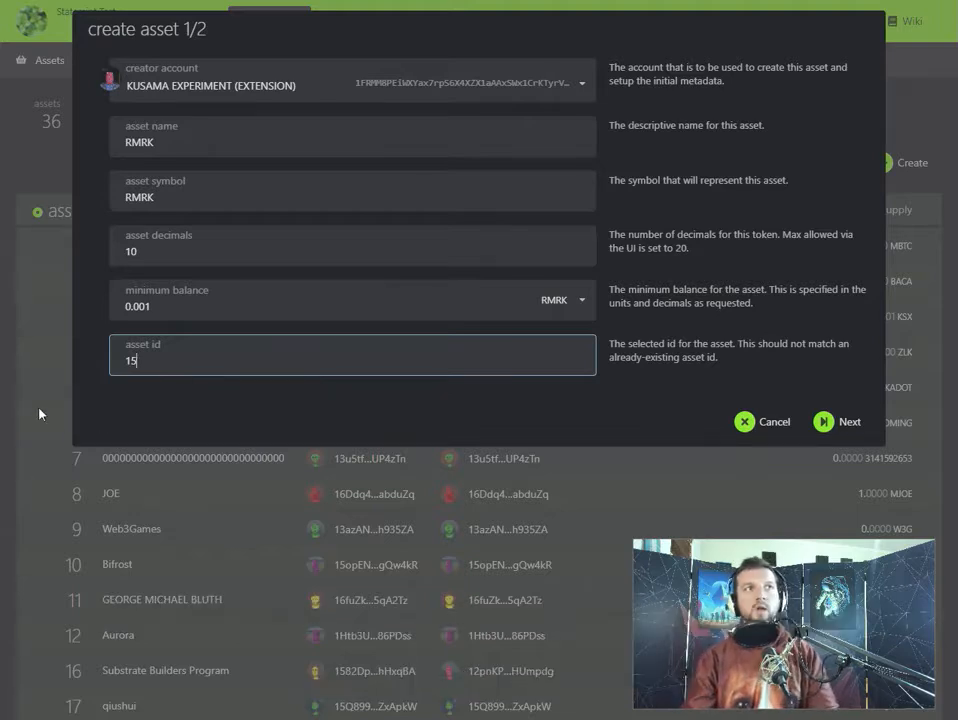
pyautogui.click(135, 359)
pyautogui.press('BackSpace')
pyautogui.press('BackSpace')
pyautogui.write('420')
pyautogui.click(843, 422)
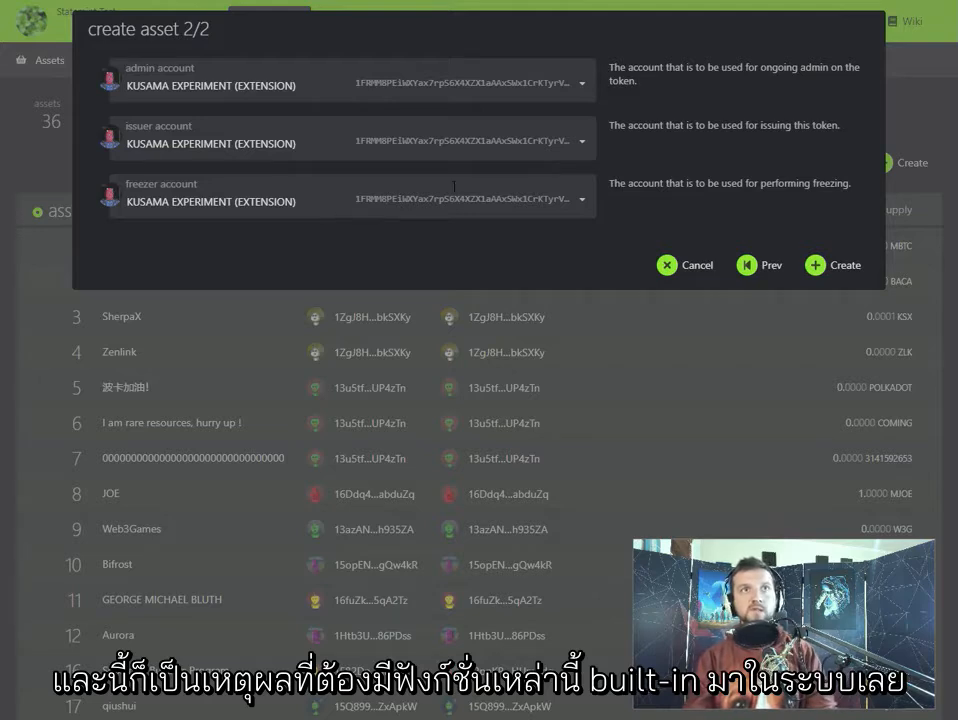
# - Create the asset with the preset admin, issuer and freezer accounts, and sign the submitted transaction with the account password
pyautogui.click(821, 270)
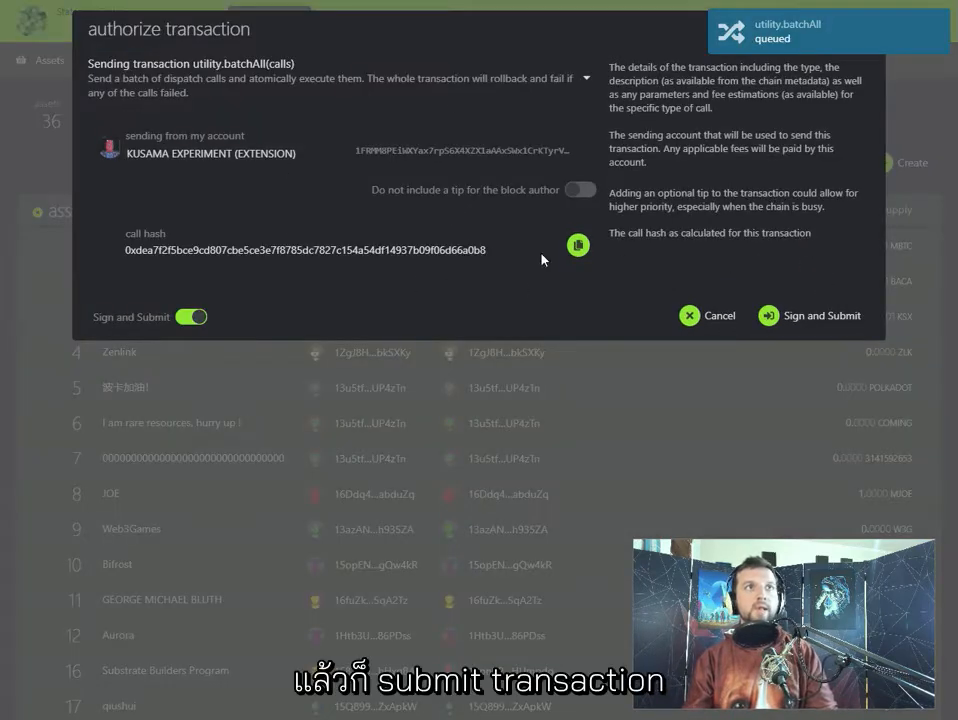
pyautogui.click(797, 315)
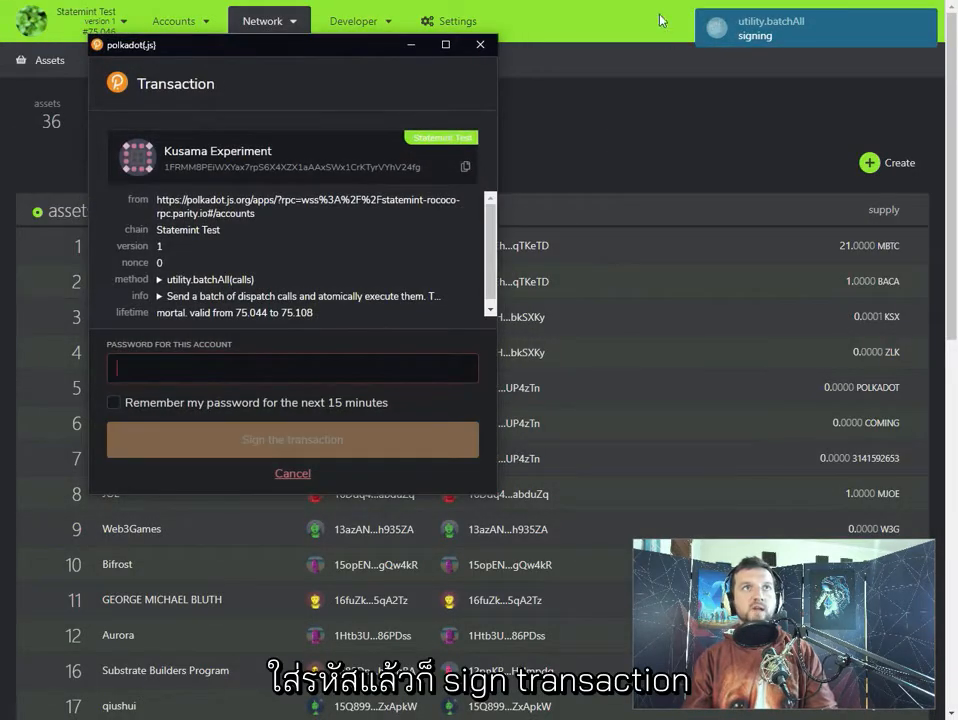
pyautogui.click(214, 439)
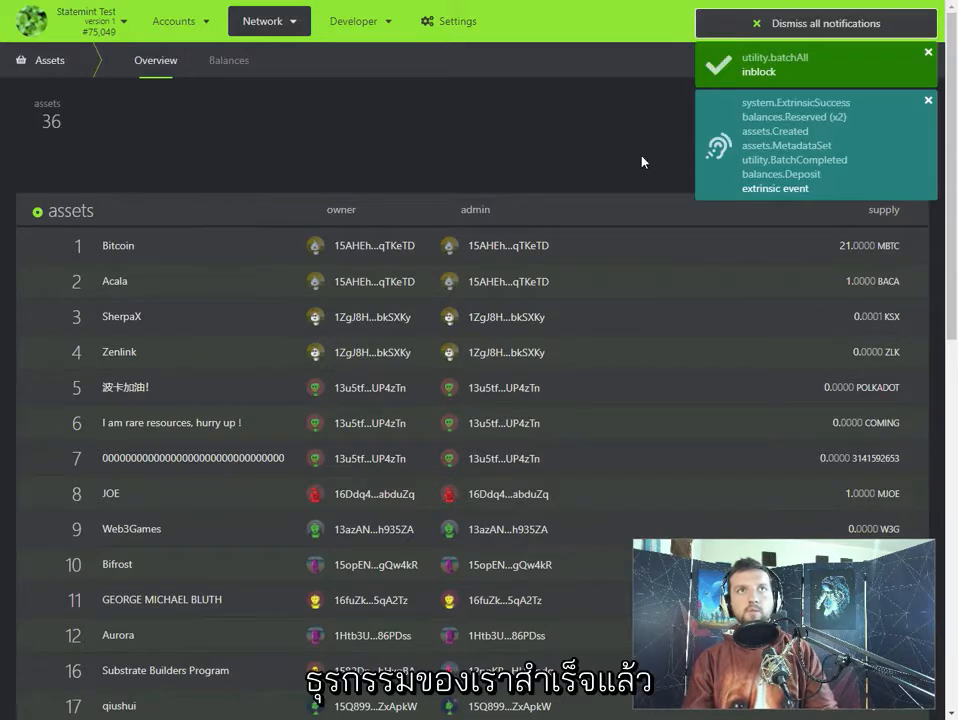
# - Look for the newly created RMRK asset in the assets overview
pyautogui.scroll(-8, 276, 137)
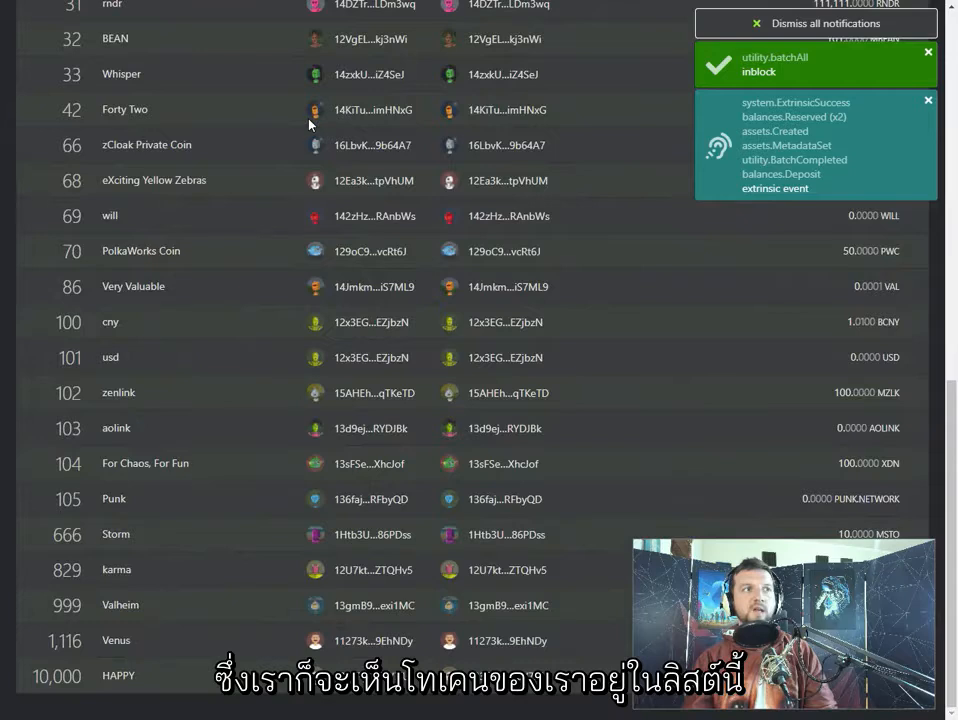
pyautogui.scroll(2, 263, 175)
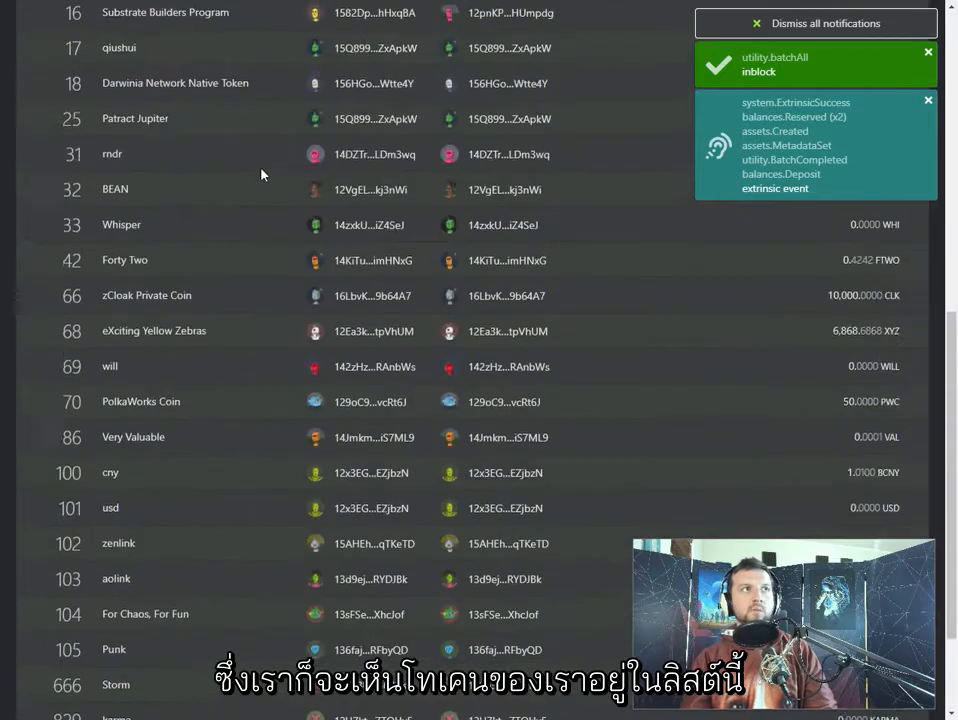
pyautogui.scroll(7, 261, 175)
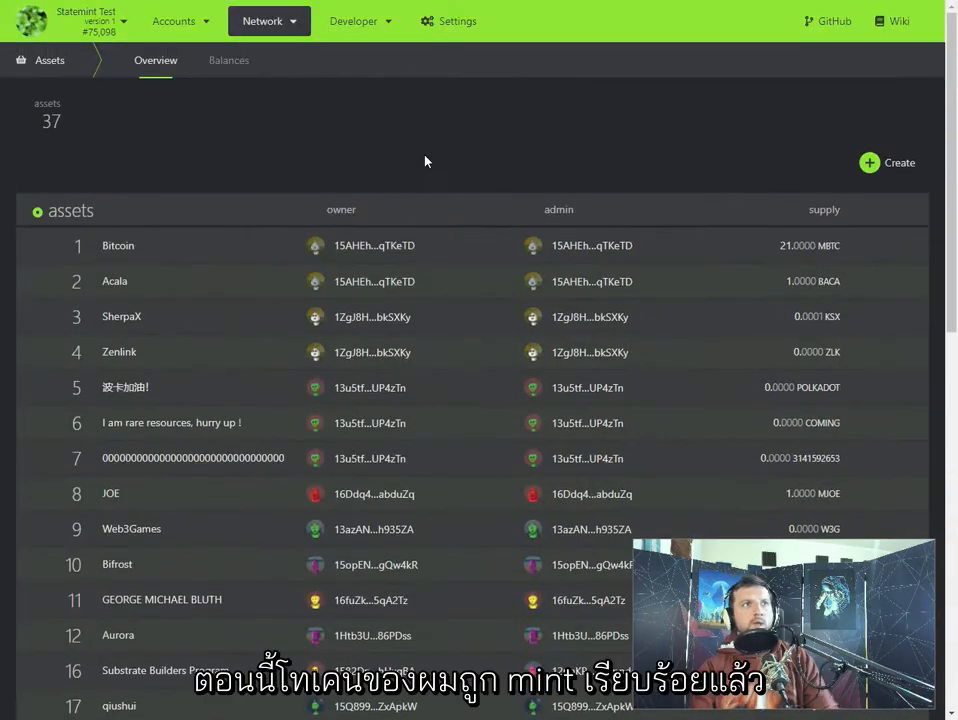
pyautogui.scroll(-8, 428, 162)
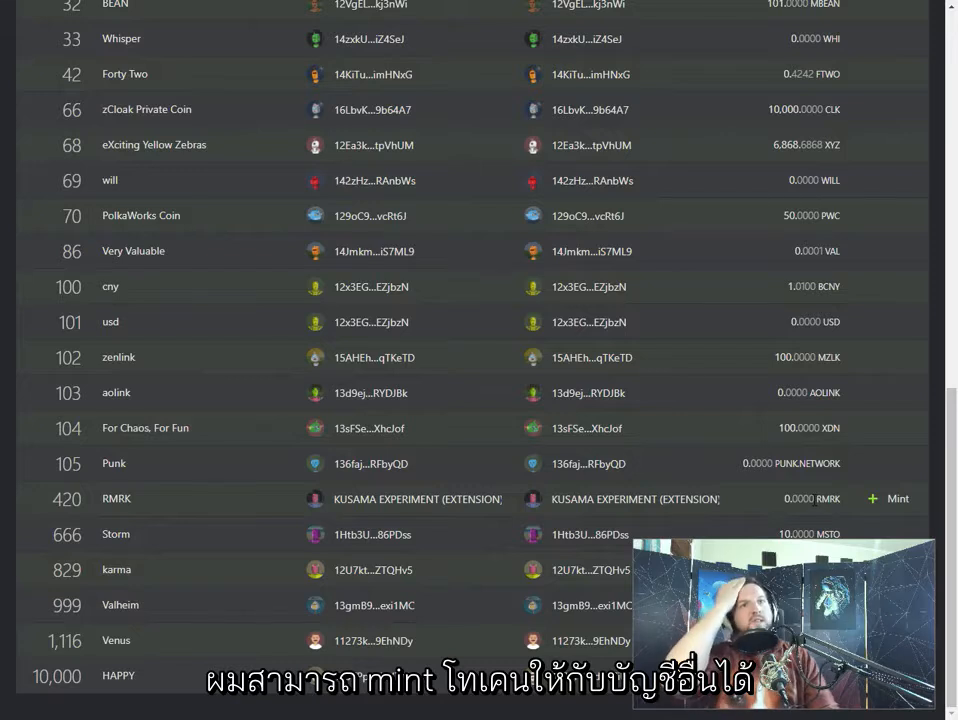
pyautogui.click(885, 500)
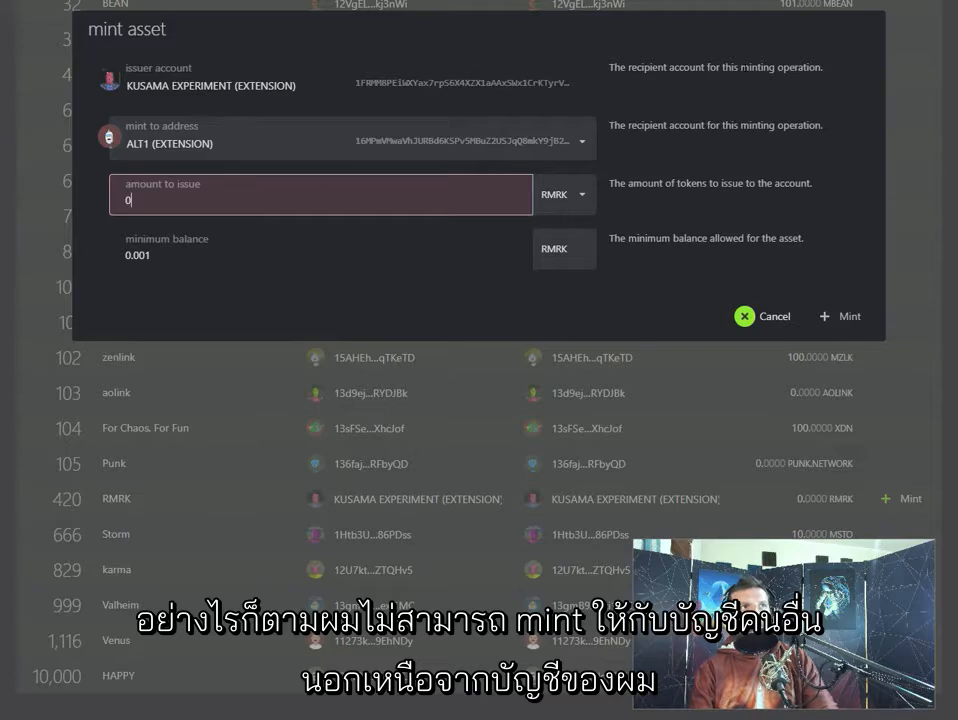
pyautogui.click(752, 316)
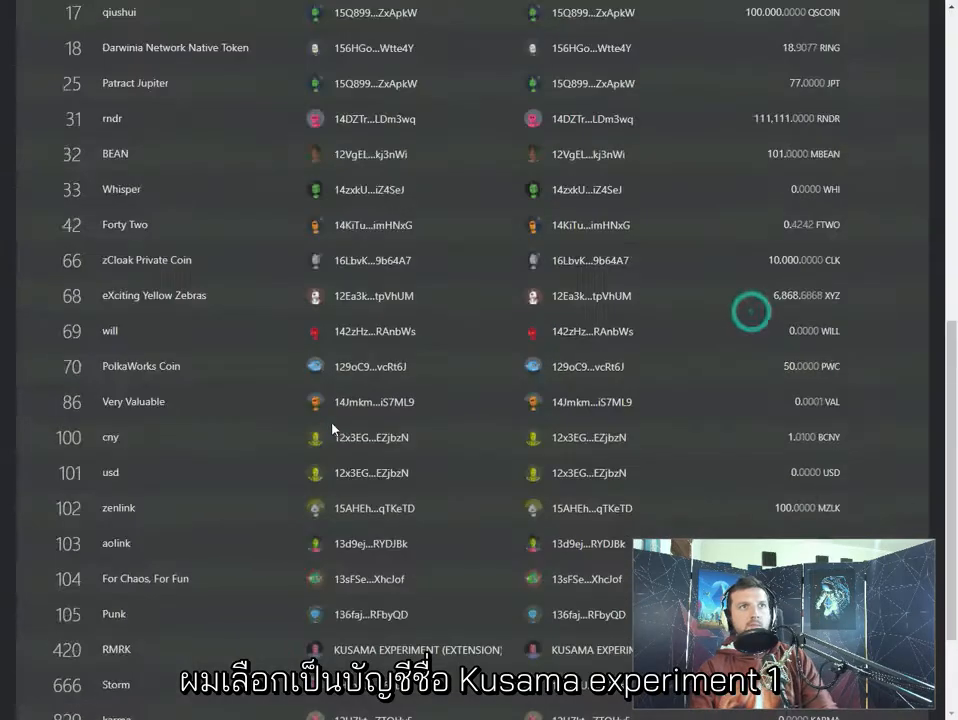
pyautogui.scroll(7, 332, 428)
# - Open the accounts page and review the ROC balances of all listed accounts
pyautogui.moveTo(180, 21)
pyautogui.click(184, 62)
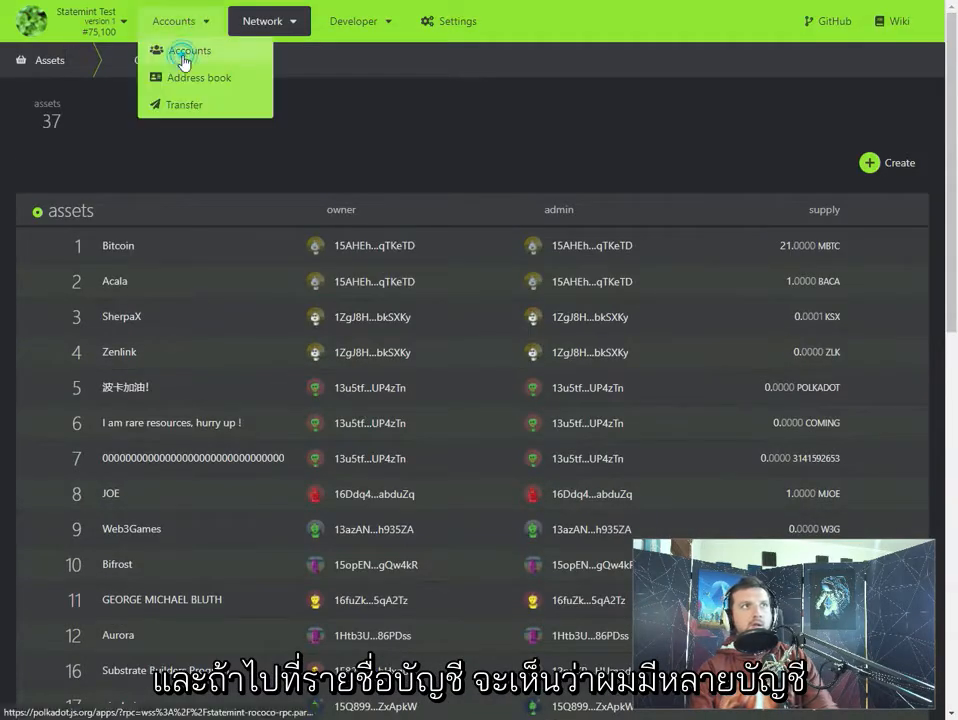
pyautogui.scroll(-2, 380, 300)
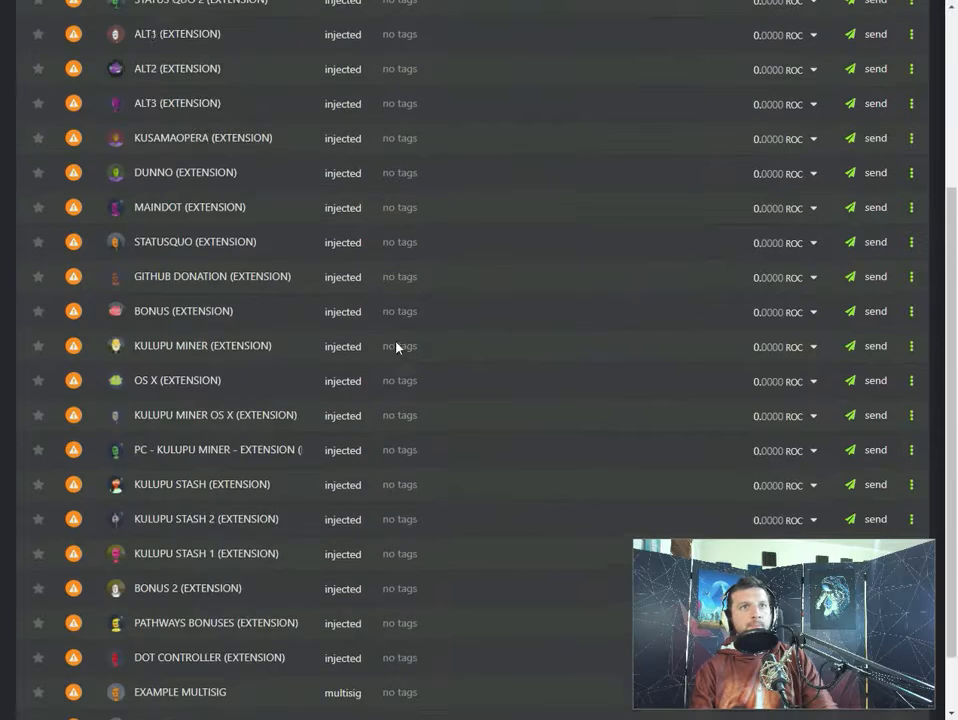
pyautogui.scroll(3, 405, 360)
pyautogui.scroll(-3, 412, 373)
pyautogui.scroll(3, 413, 371)
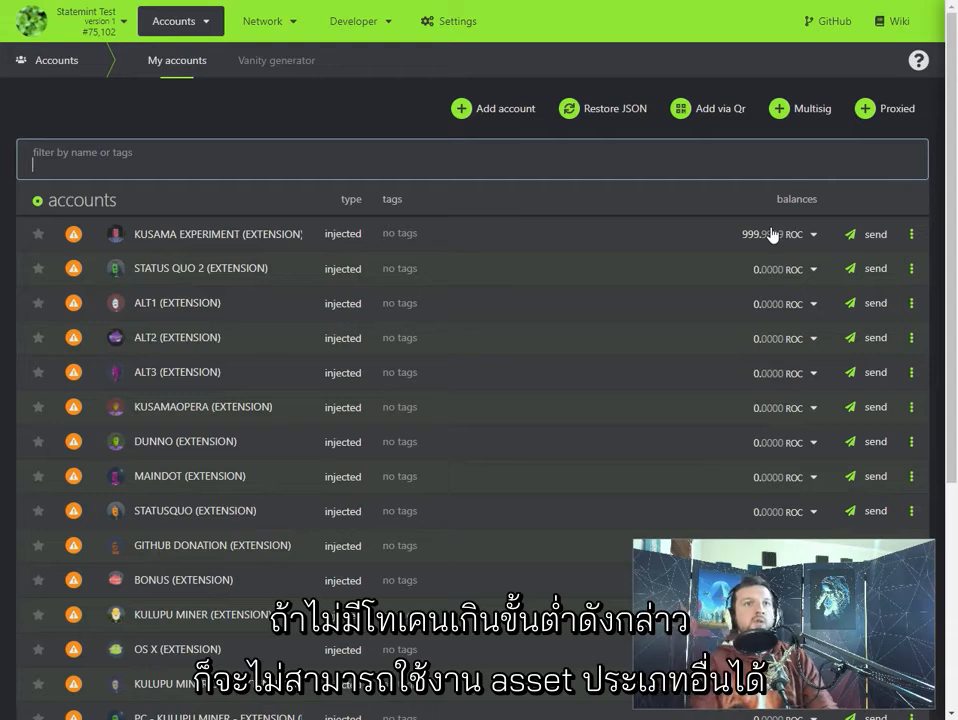
pyautogui.click(338, 138)
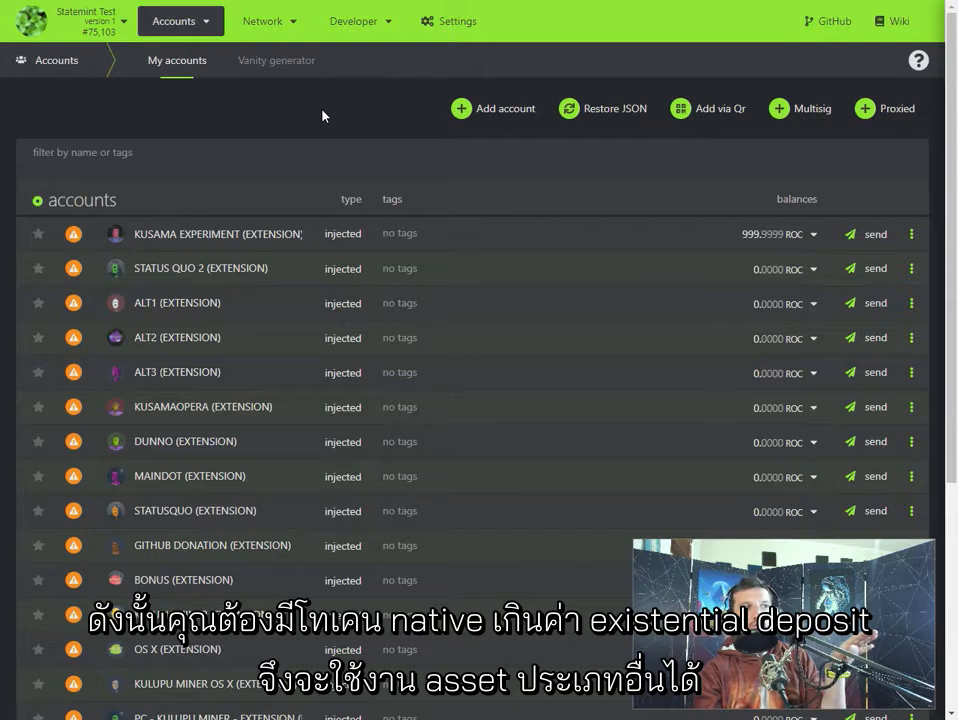
# - Open the mint form for the RMRK asset with id 420 from the assets overview
pyautogui.doubleClick(291, 136)
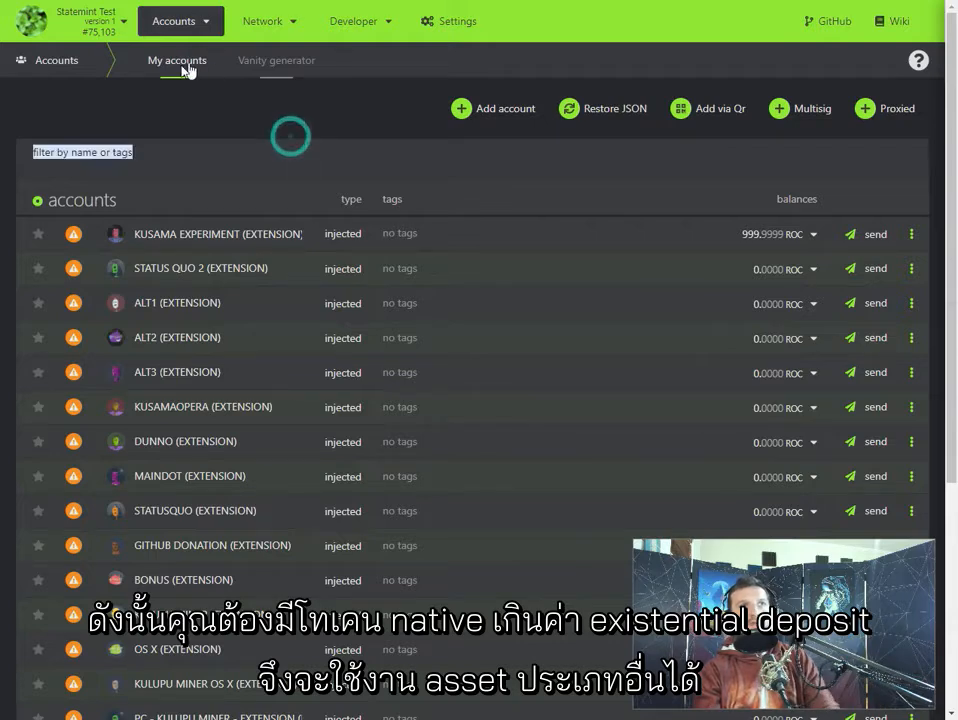
pyautogui.moveTo(262, 24)
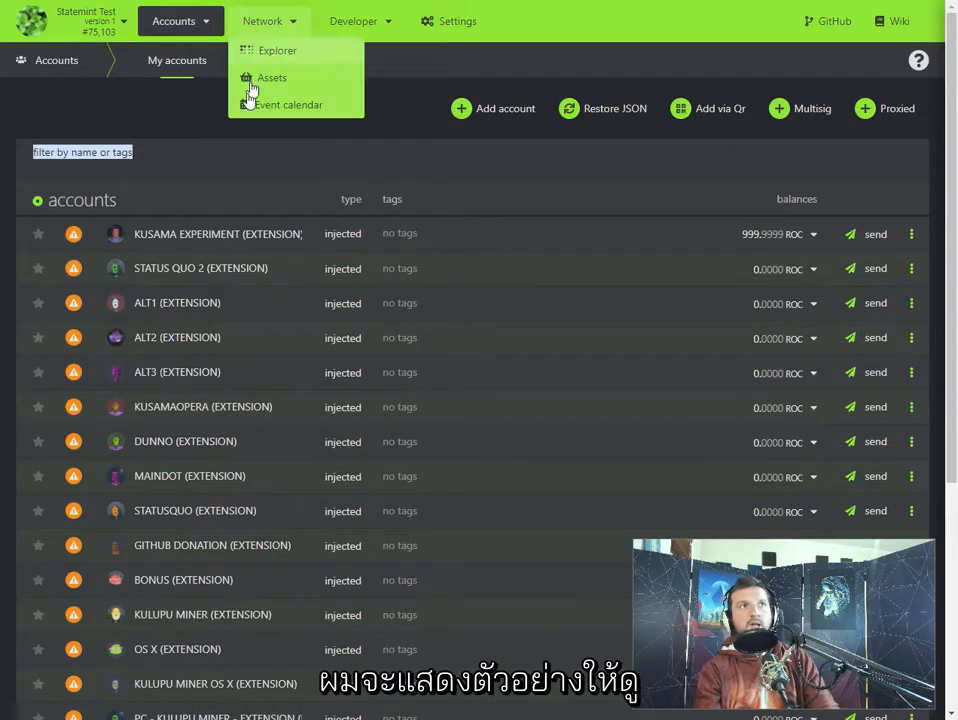
pyautogui.click(258, 100)
pyautogui.click(268, 77)
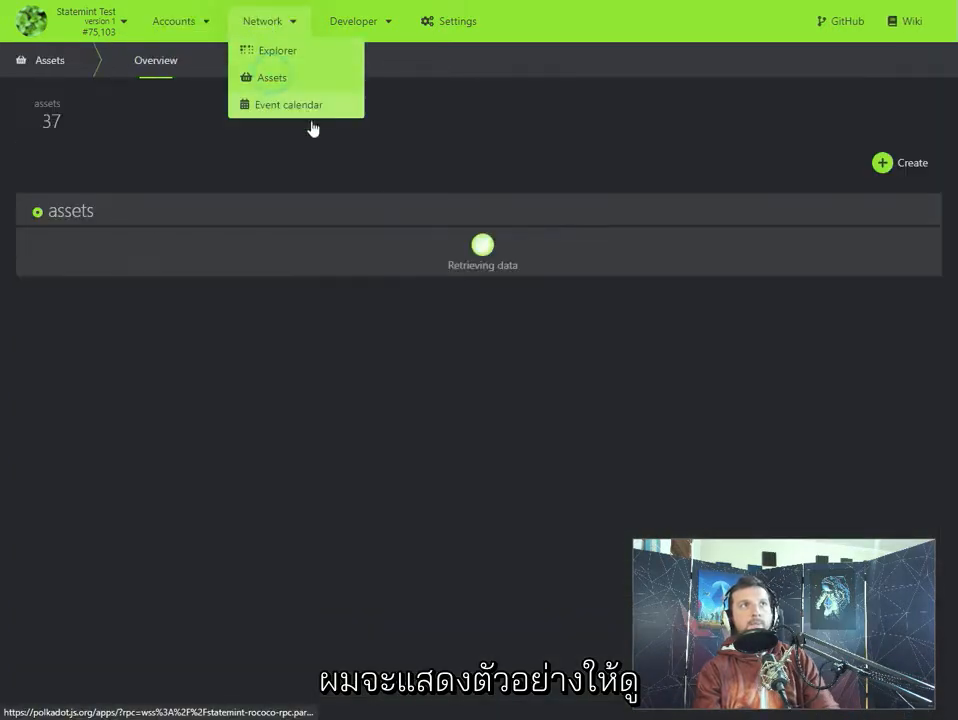
pyautogui.scroll(-5, 700, 400)
pyautogui.scroll(-3, 690, 430)
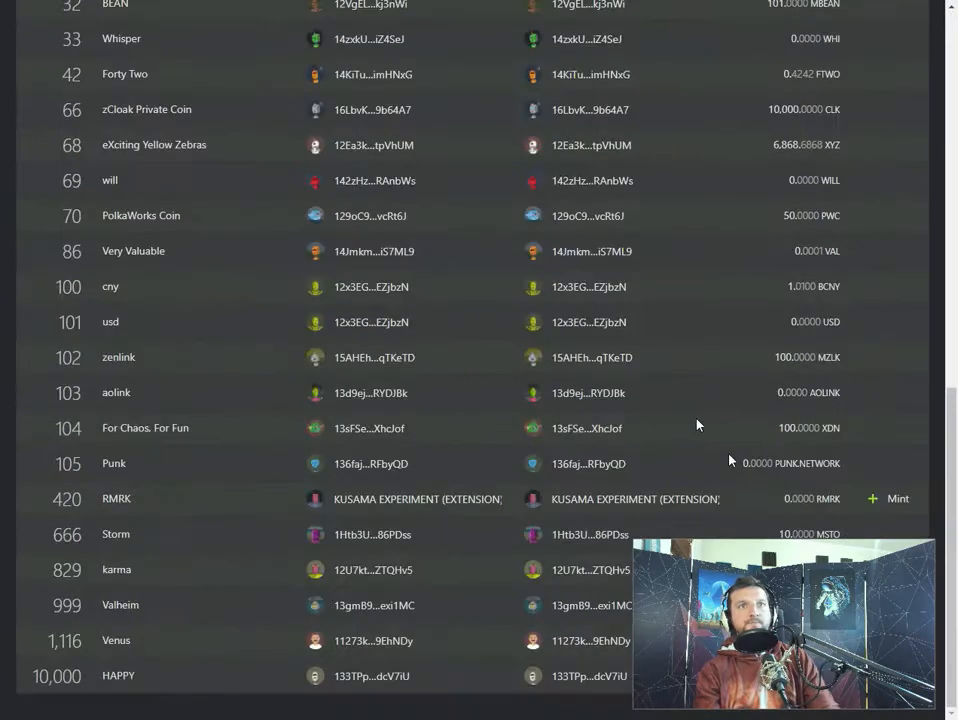
pyautogui.click(888, 498)
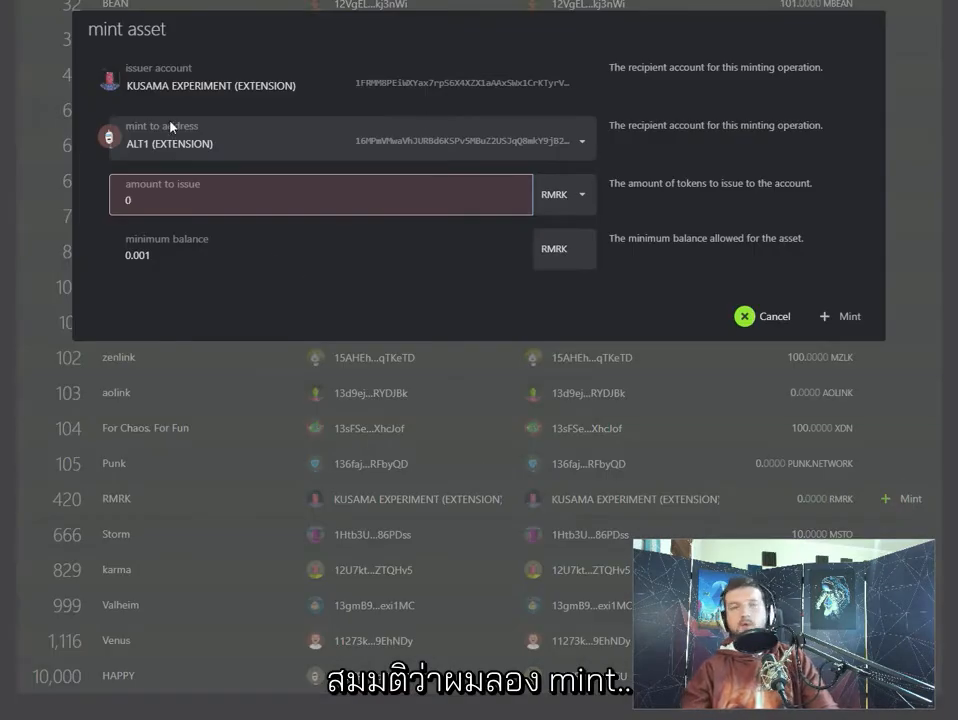
# - Try to mint 10000 RMRK to the ALT1 account, then submit and sign the transaction
pyautogui.press('BackSpace')
pyautogui.write('1')
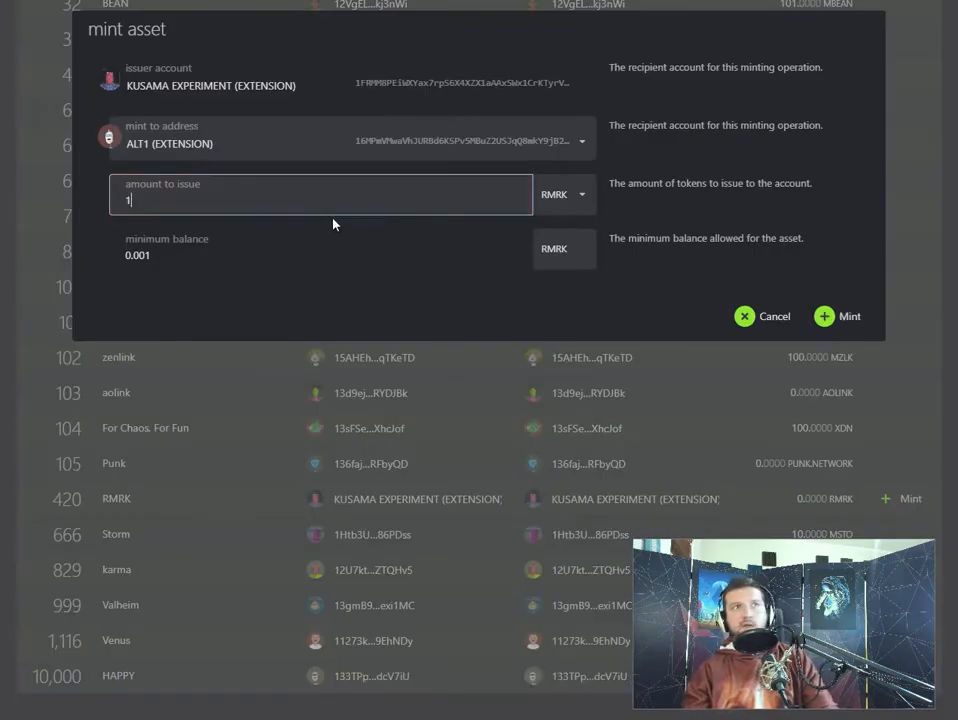
pyautogui.write('0000')
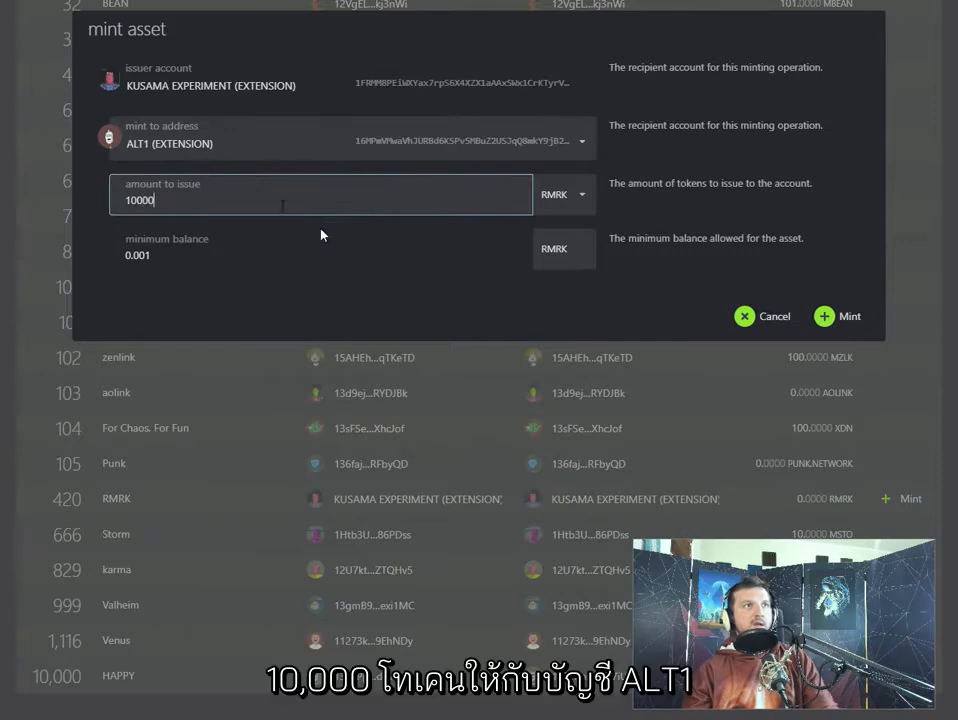
pyautogui.click(843, 316)
pyautogui.click(814, 316)
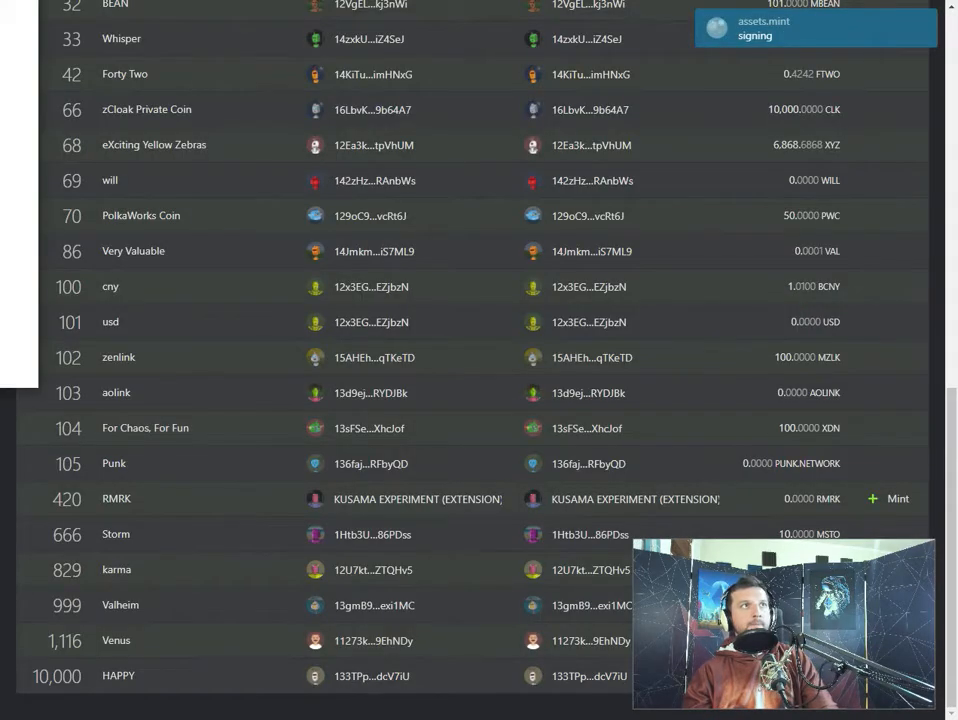
pyautogui.click(326, 450)
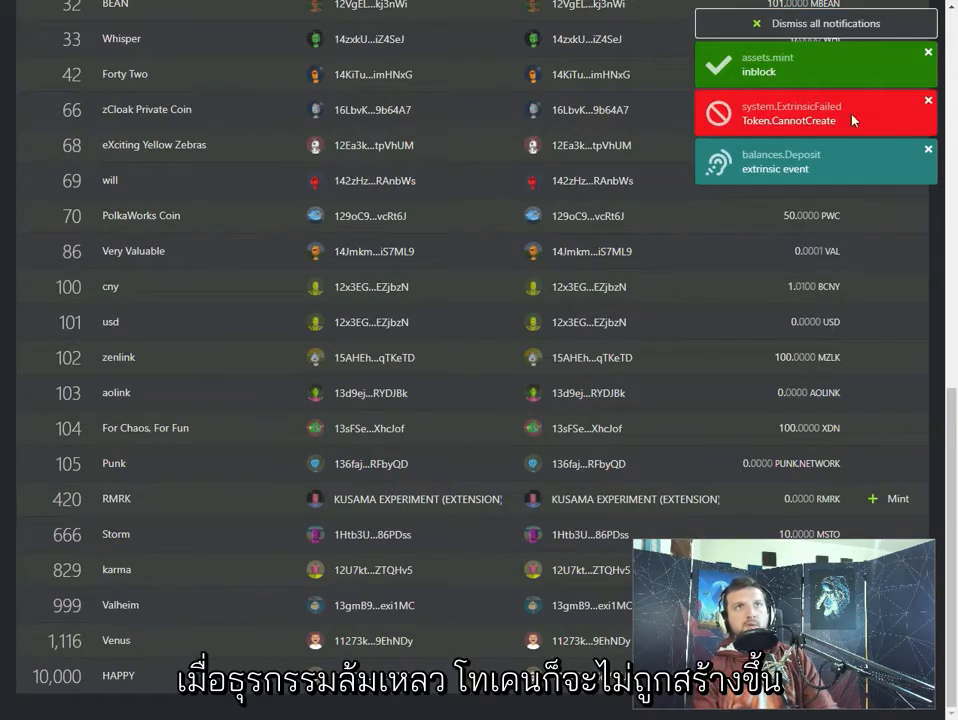
# - Start sending funds from the KUSAMA EXPERIMENT account on the accounts page
pyautogui.scroll(6, 170, 490)
pyautogui.scroll(3, 188, 503)
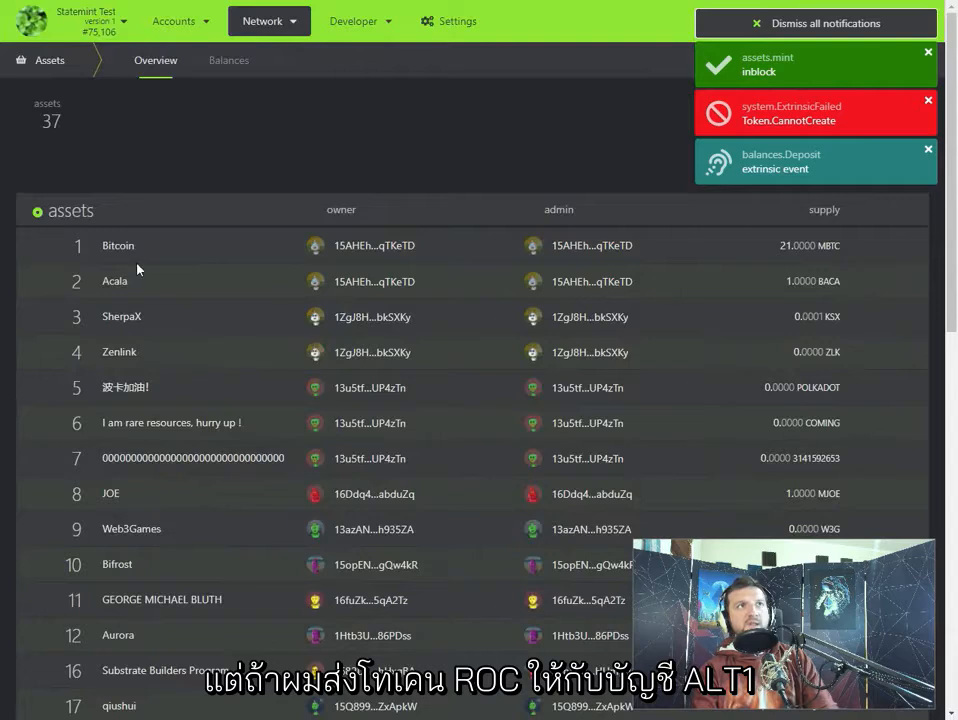
pyautogui.moveTo(180, 21)
pyautogui.click(158, 48)
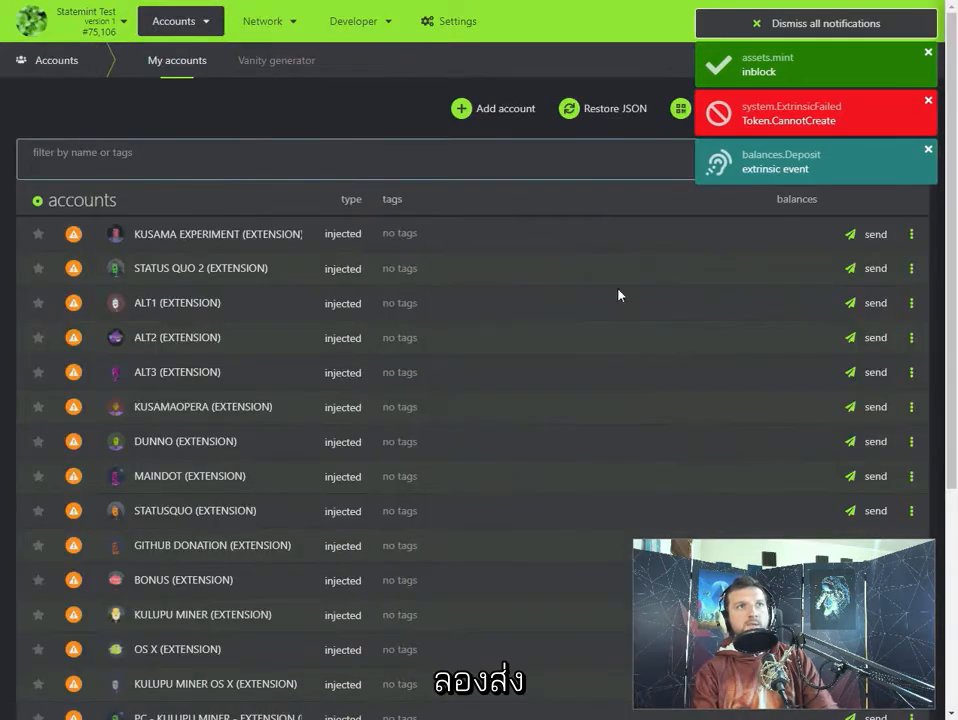
pyautogui.click(868, 234)
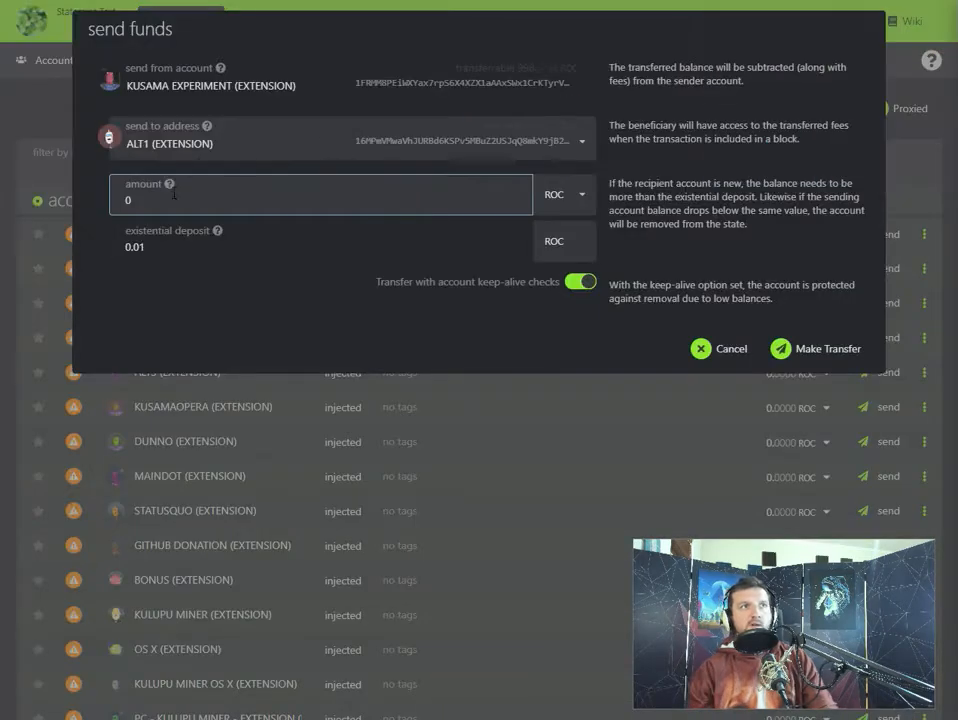
# - Transfer 100 ROC to the ALT1 account with keep-alive checks on, then submit and sign the transaction
pyautogui.click(154, 201)
pyautogui.press('BackSpace')
pyautogui.write('100')
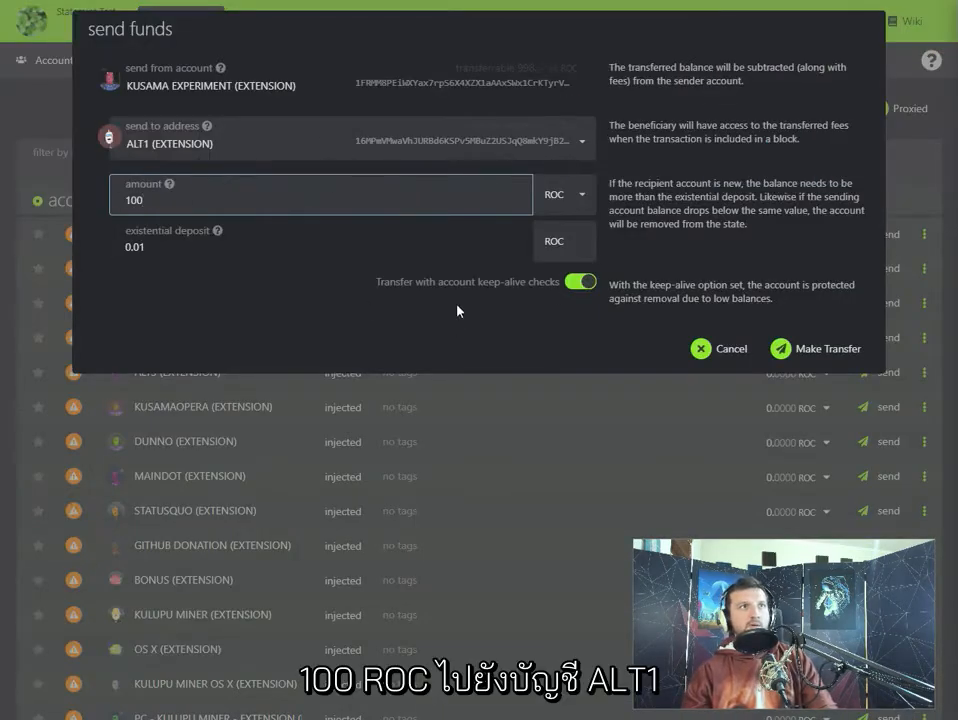
pyautogui.click(790, 349)
pyautogui.click(808, 315)
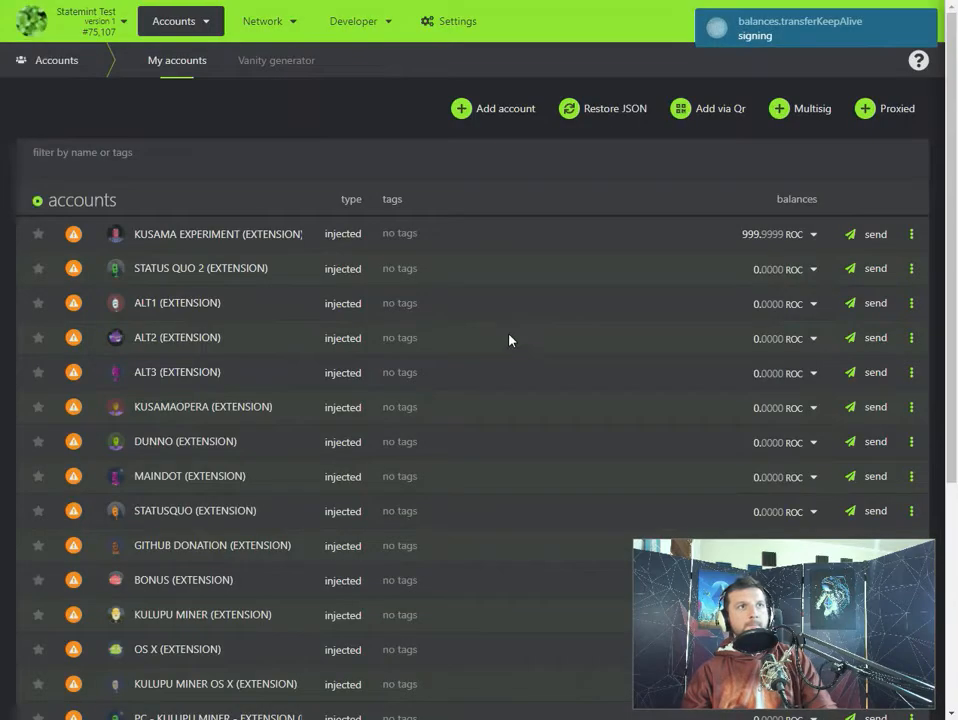
pyautogui.click(340, 452)
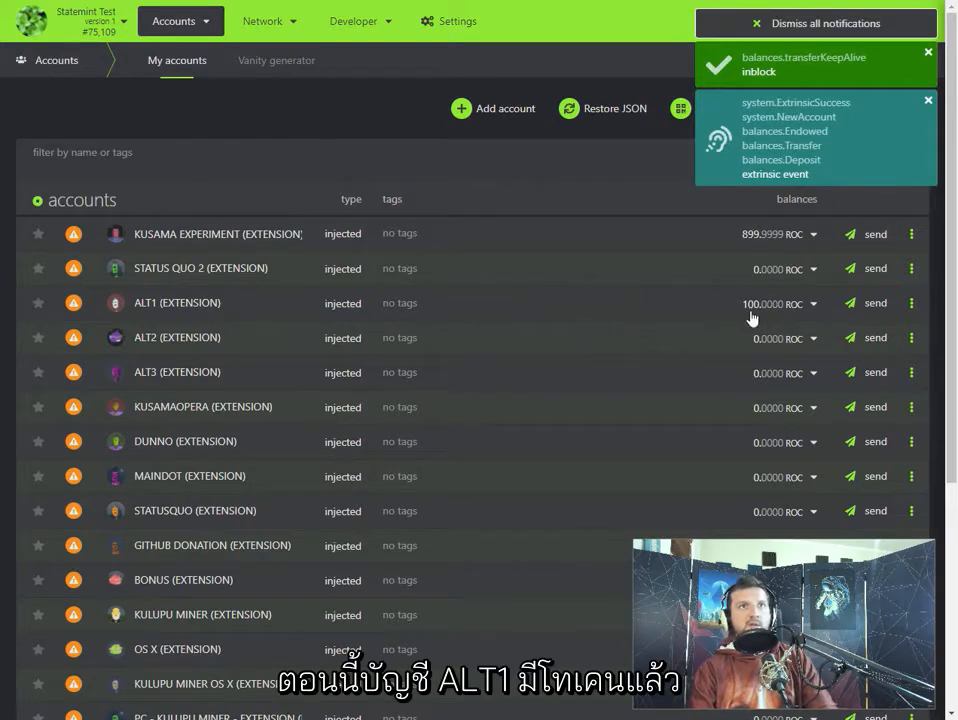
# - Return to the assets overview and open the mint form for the RMRK asset with id 420
pyautogui.moveTo(199, 21)
pyautogui.moveTo(258, 30)
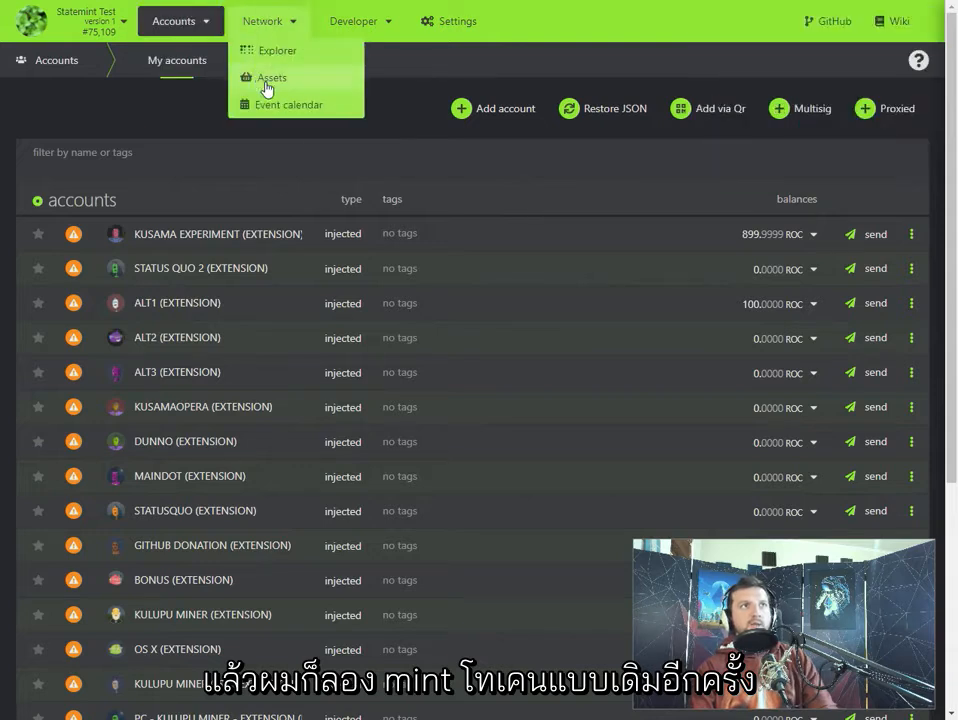
pyautogui.click(265, 85)
pyautogui.scroll(-3, 628, 330)
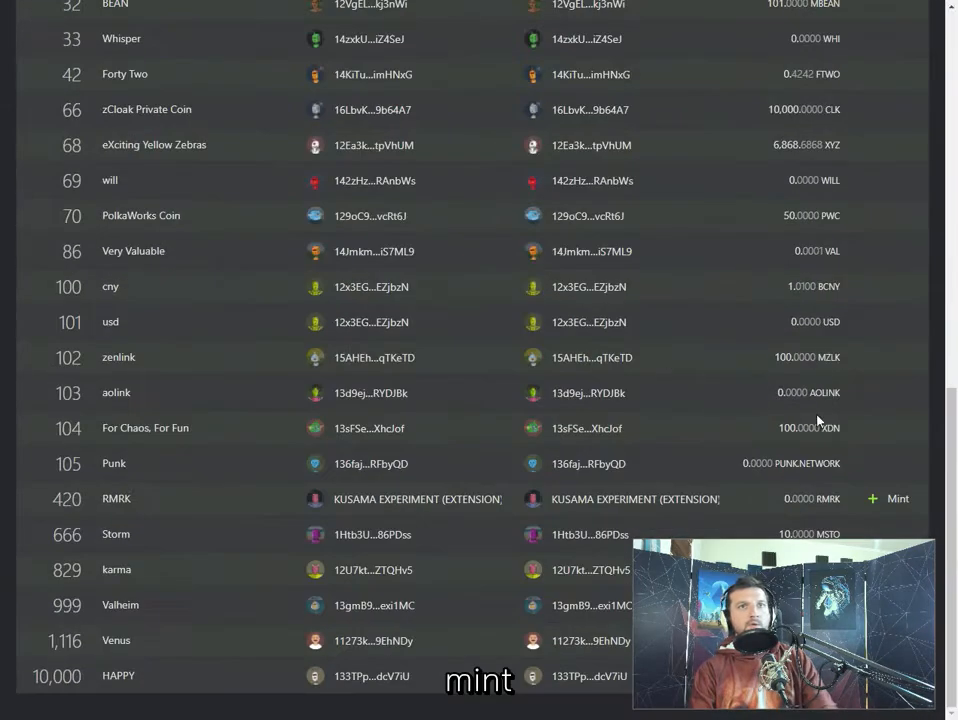
pyautogui.click(893, 498)
# - Mint 10000 RMRK to the ALT1 account, then submit and sign the transaction
pyautogui.press('BackSpace')
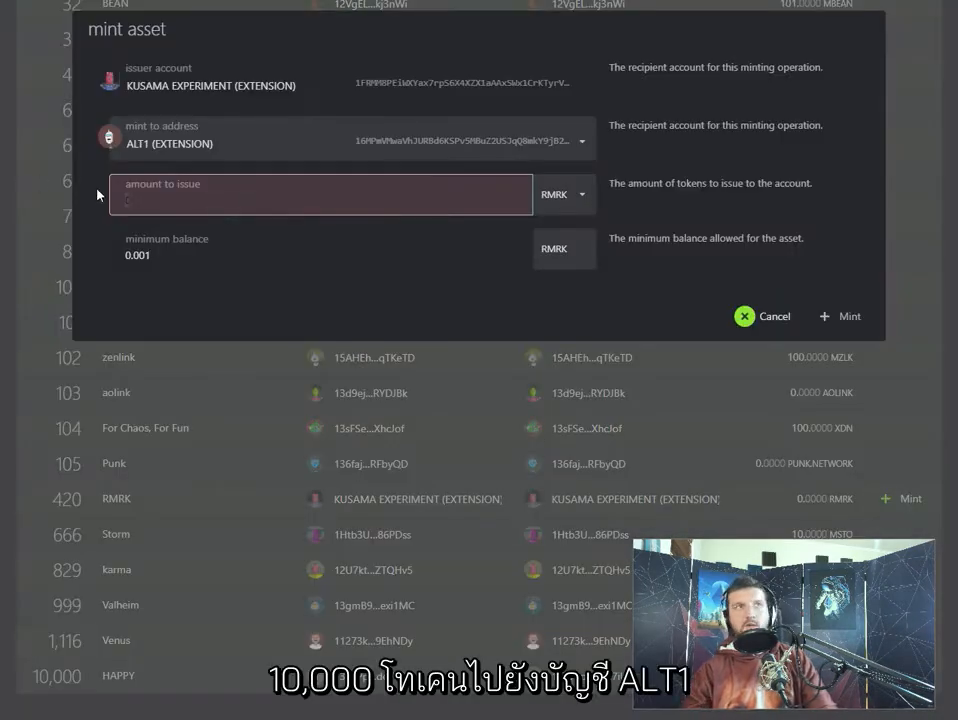
pyautogui.write('1000')
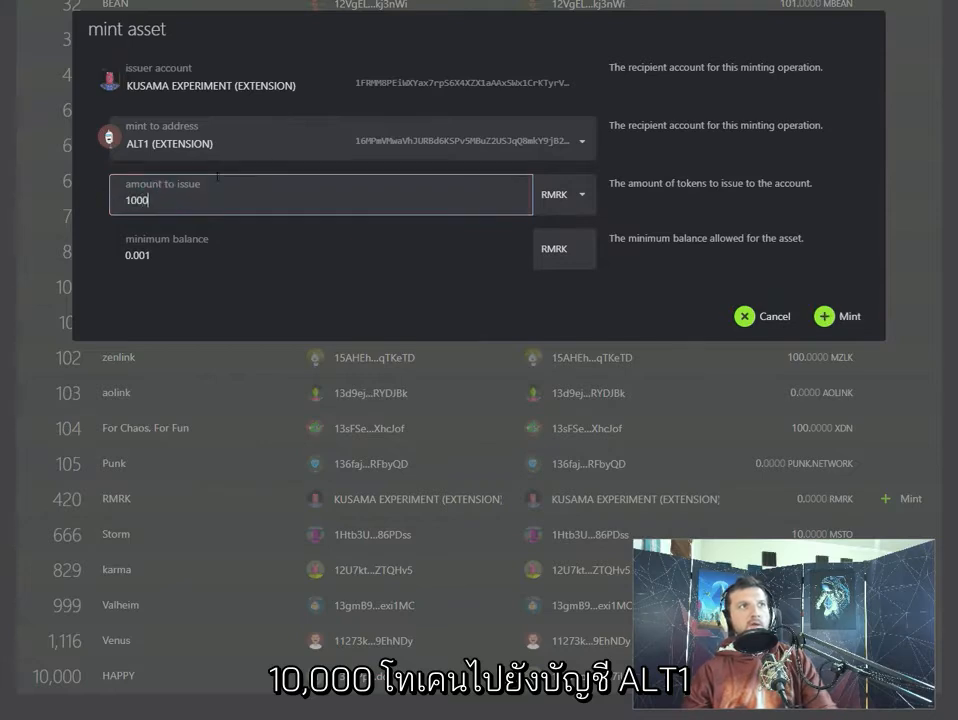
pyautogui.write('0')
pyautogui.click(848, 316)
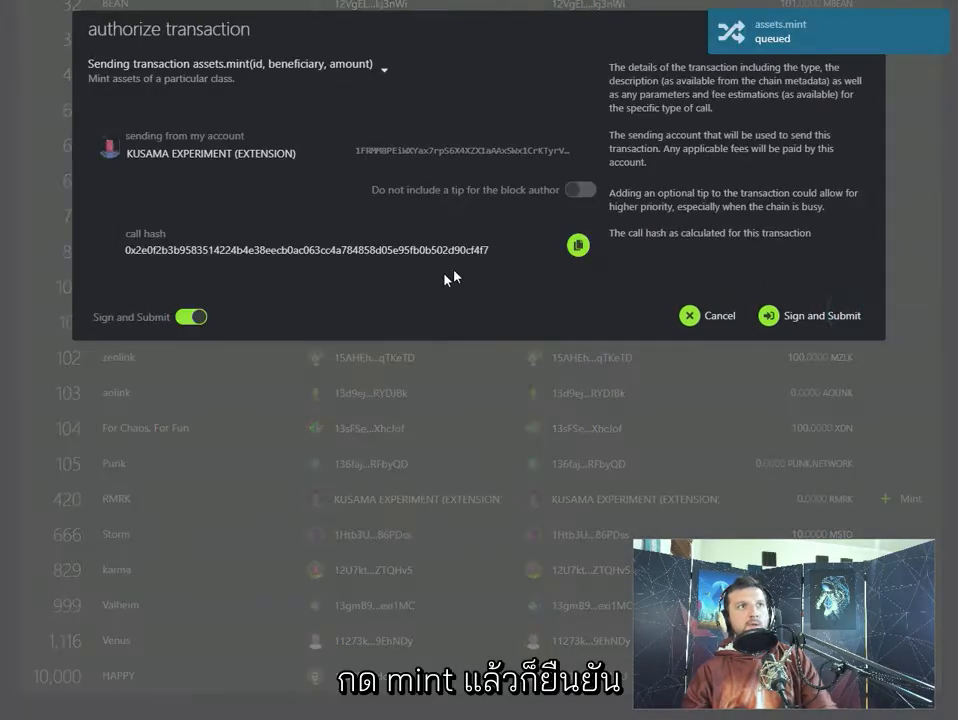
pyautogui.click(800, 317)
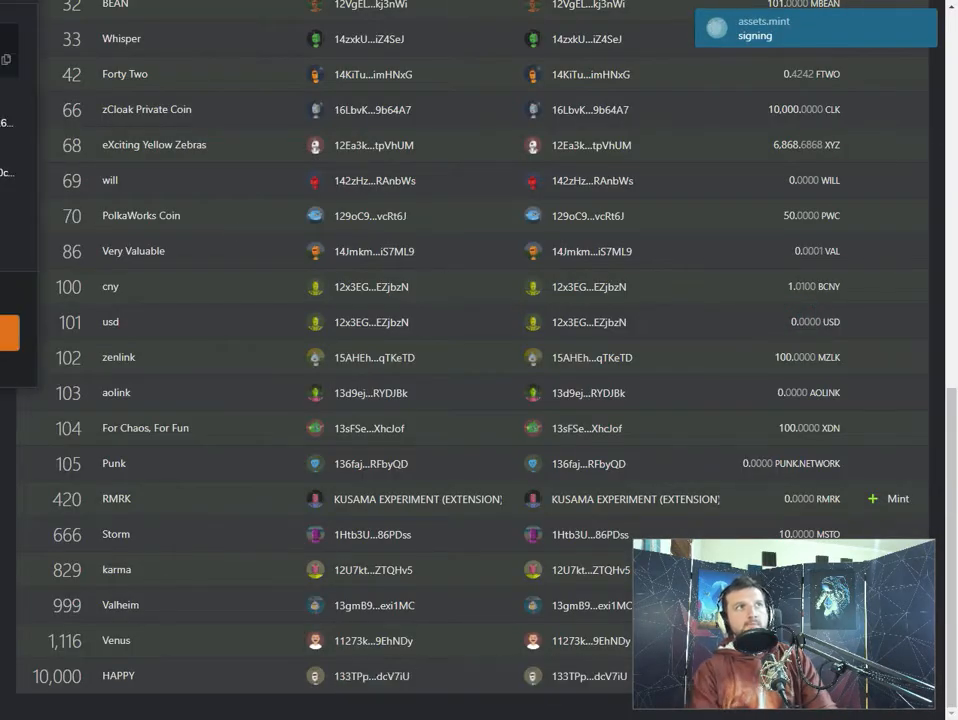
pyautogui.click(265, 437)
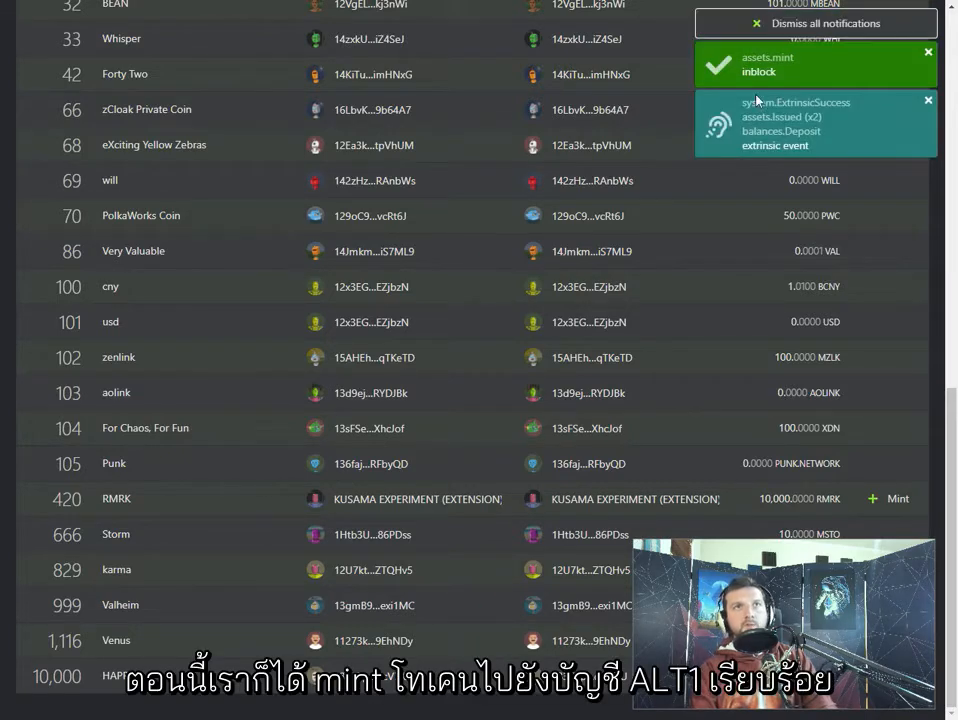
# - Go back through the assets overview and look at the balances on the accounts page
pyautogui.scroll(10, 226, 205)
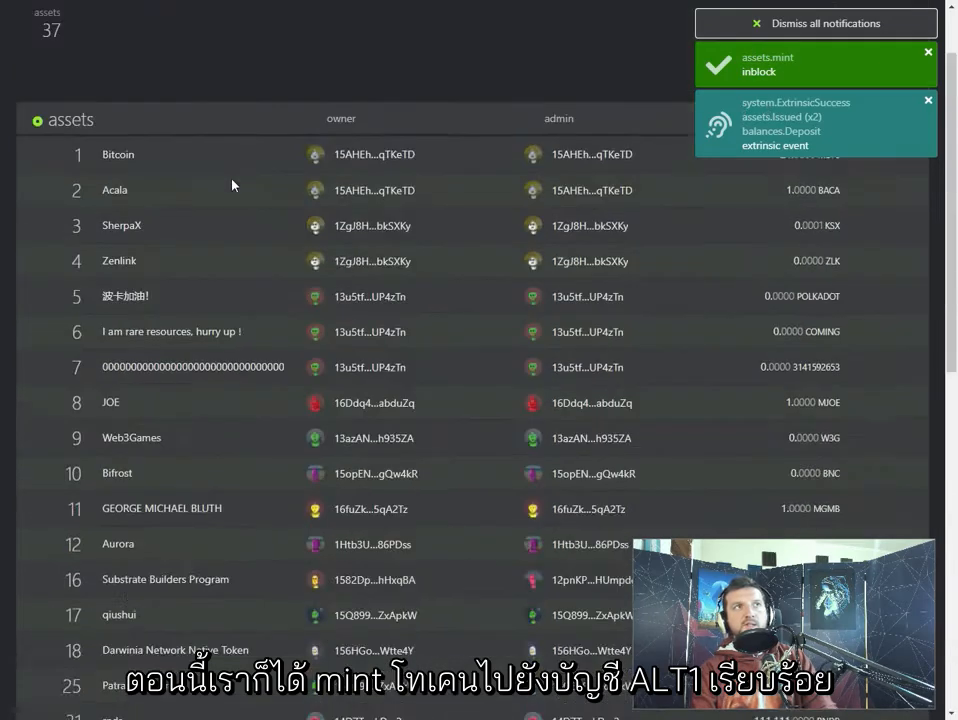
pyautogui.click(227, 57)
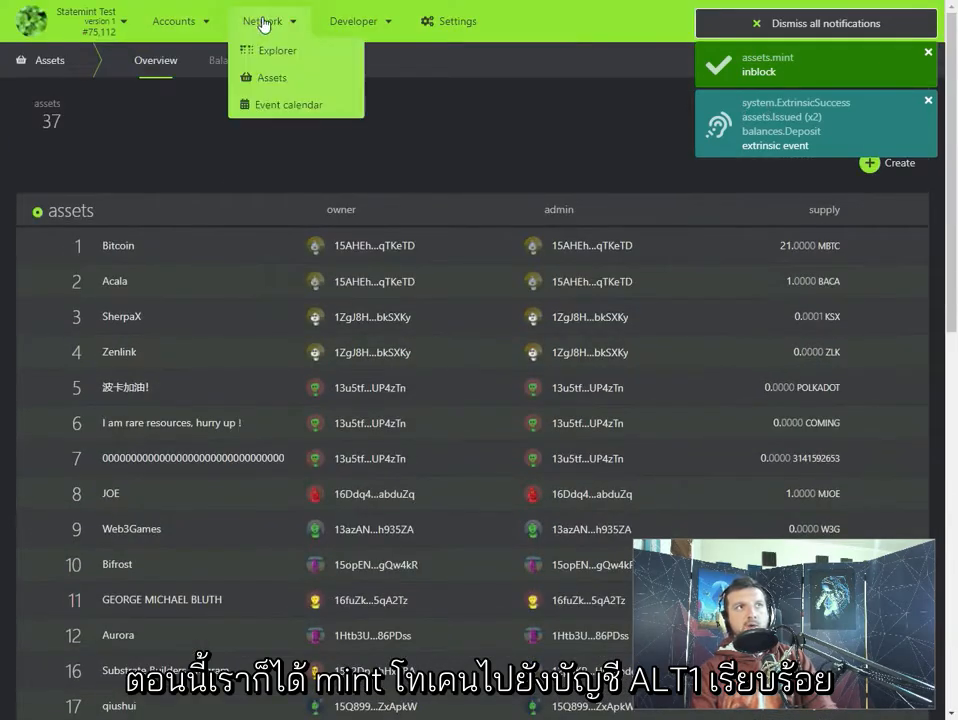
pyautogui.click(266, 79)
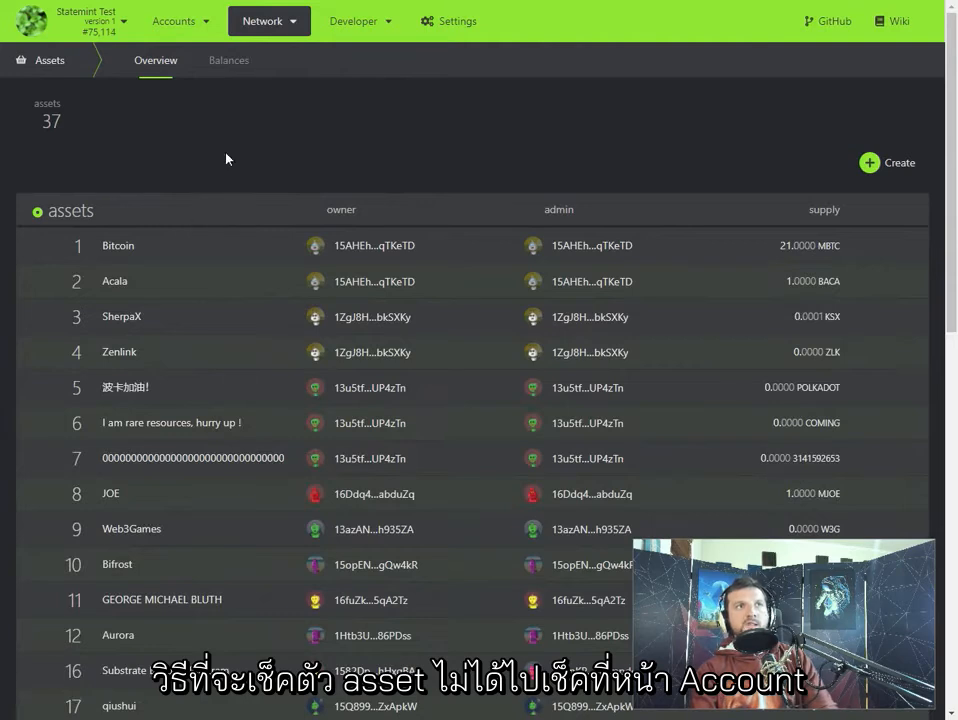
pyautogui.moveTo(165, 20)
pyautogui.click(185, 52)
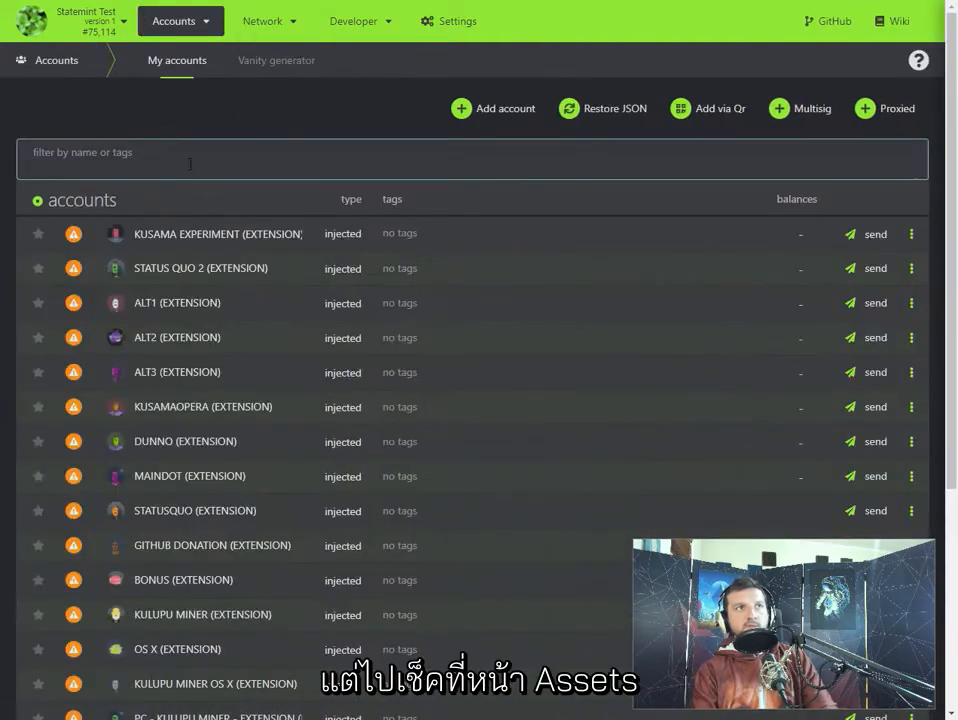
# - Query the asset balances for rmrk (420) and examine which accounts hold the token and how much
pyautogui.moveTo(262, 21)
pyautogui.click(272, 79)
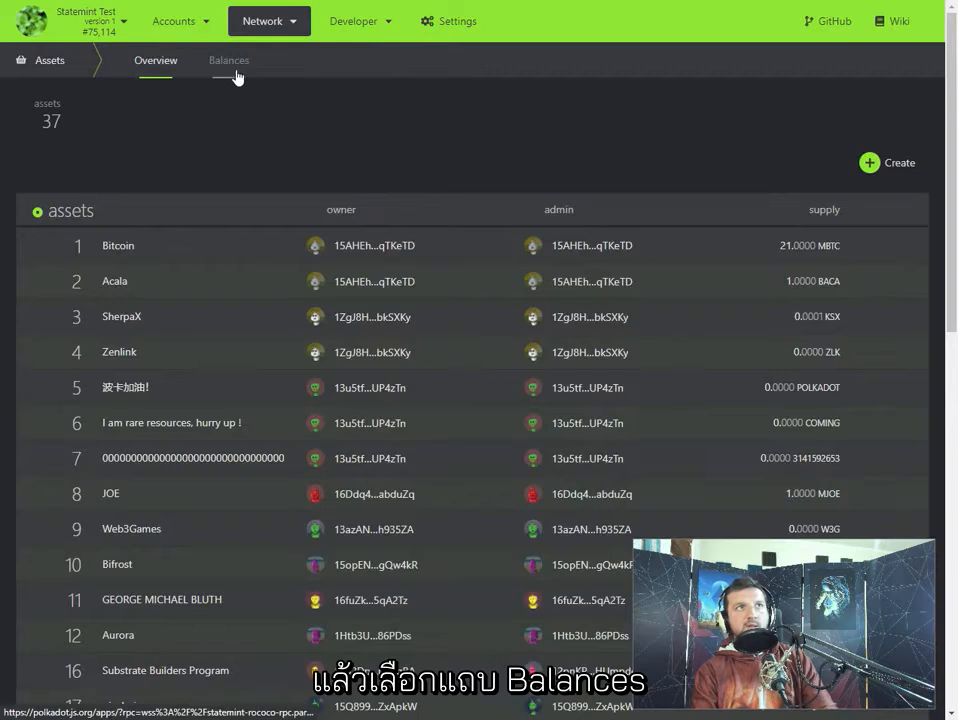
pyautogui.click(226, 62)
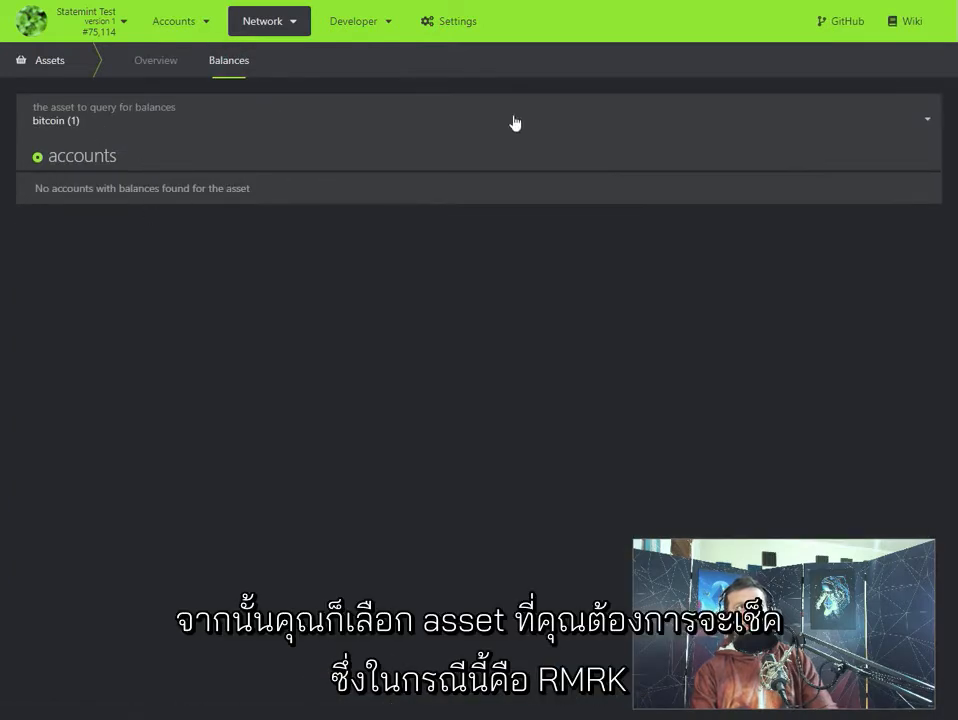
pyautogui.click(910, 119)
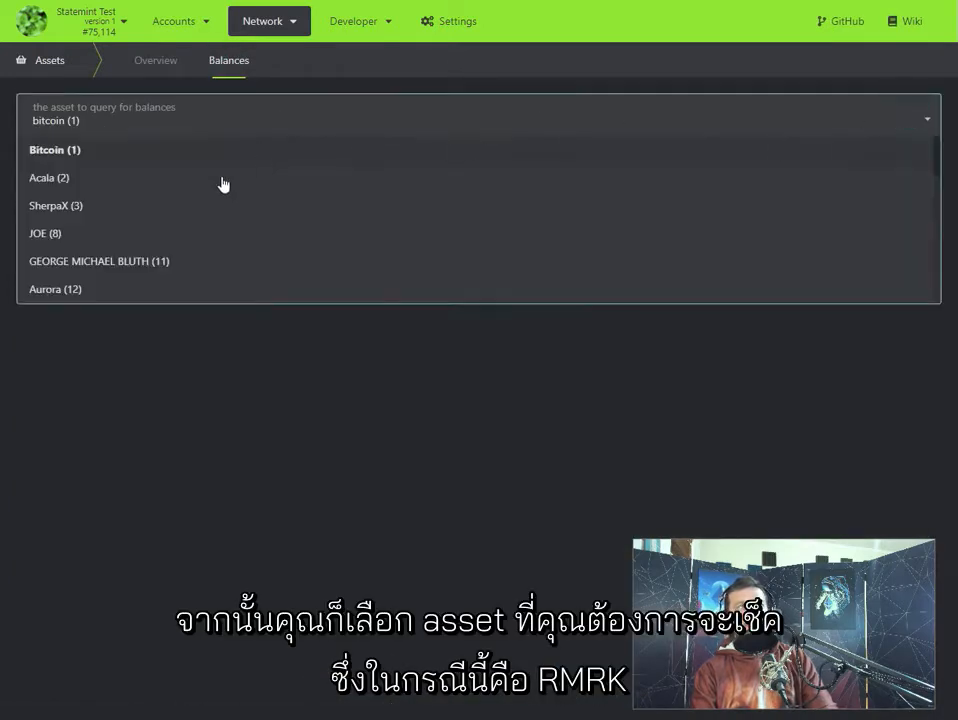
pyautogui.scroll(-6, 203, 218)
pyautogui.scroll(-4, 205, 215)
pyautogui.click(79, 210)
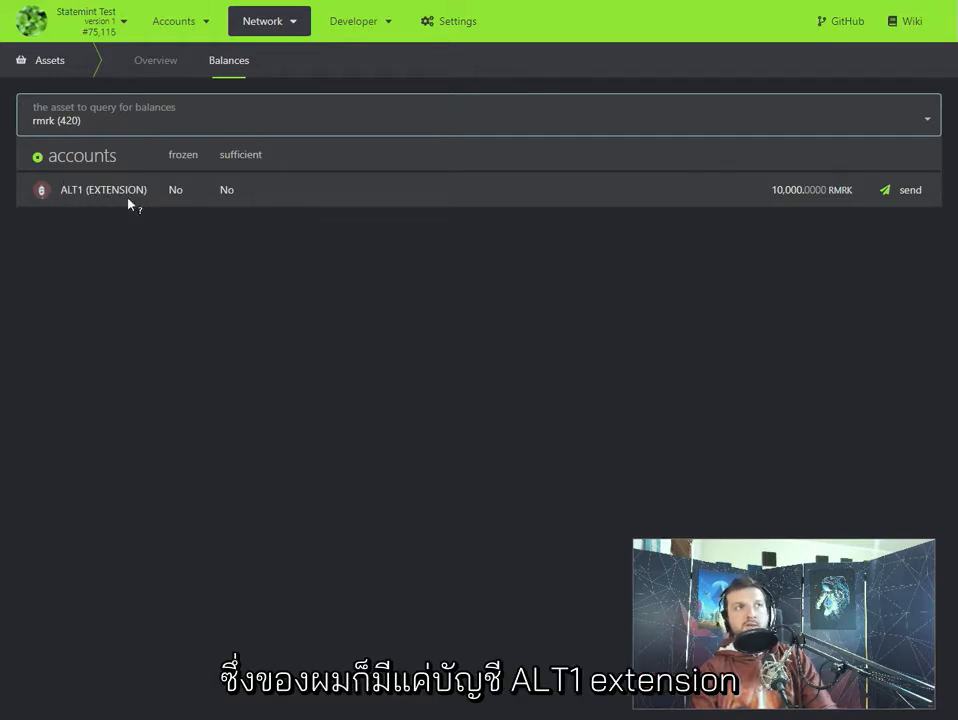
pyautogui.moveTo(774, 189); pyautogui.dragTo(853, 188)
pyautogui.click(792, 239)
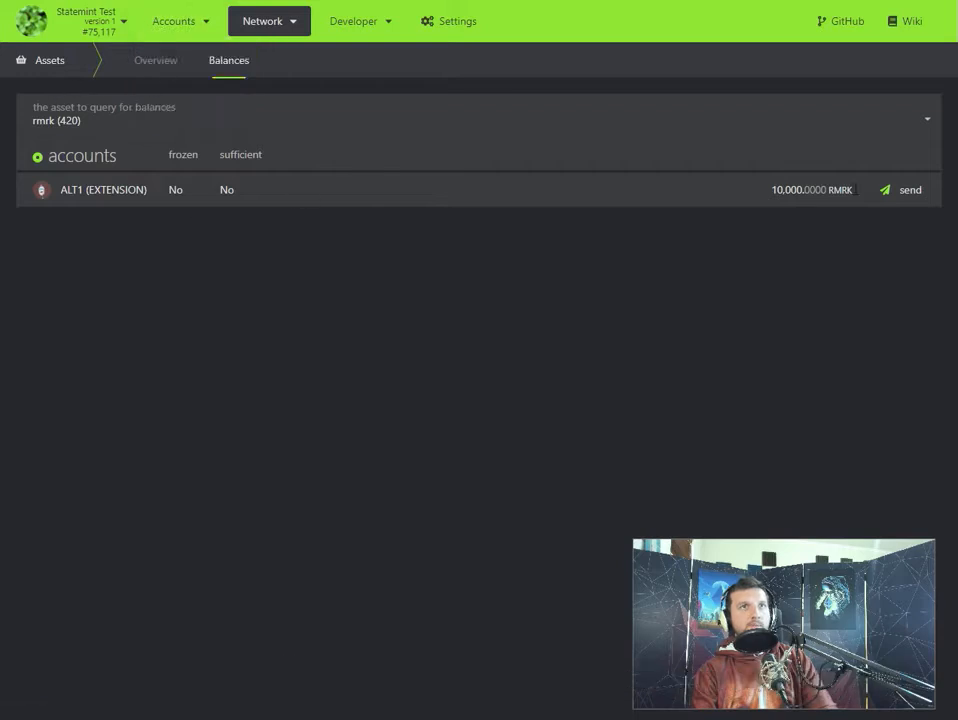
# - Check the RMRK asset's entry in the assets overview, then open the extrinsics submission page
pyautogui.click(160, 62)
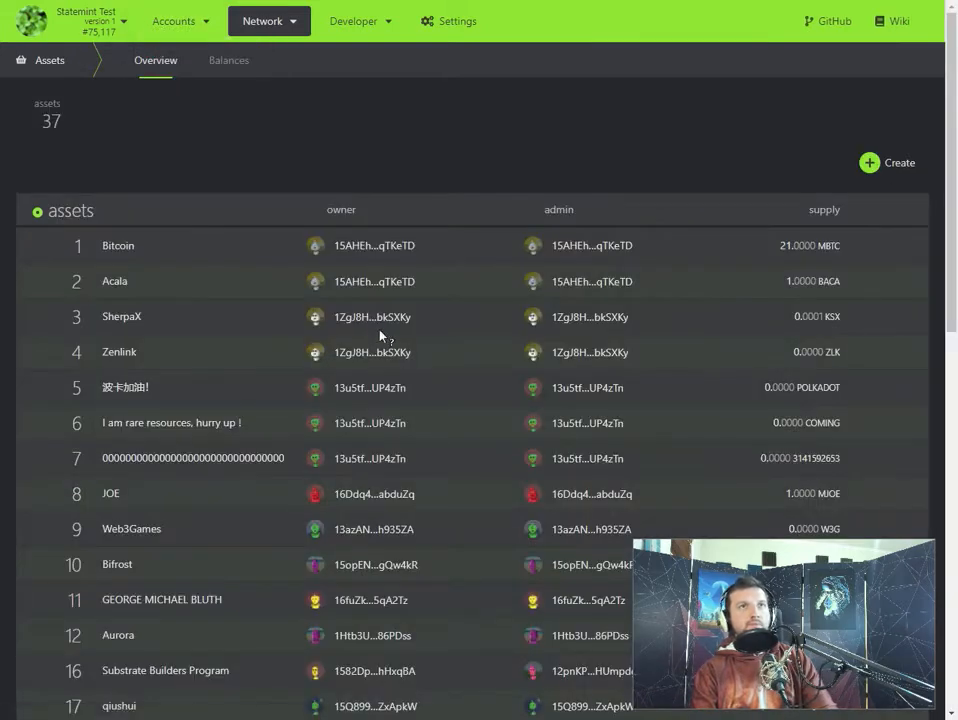
pyautogui.scroll(-8, 480, 336)
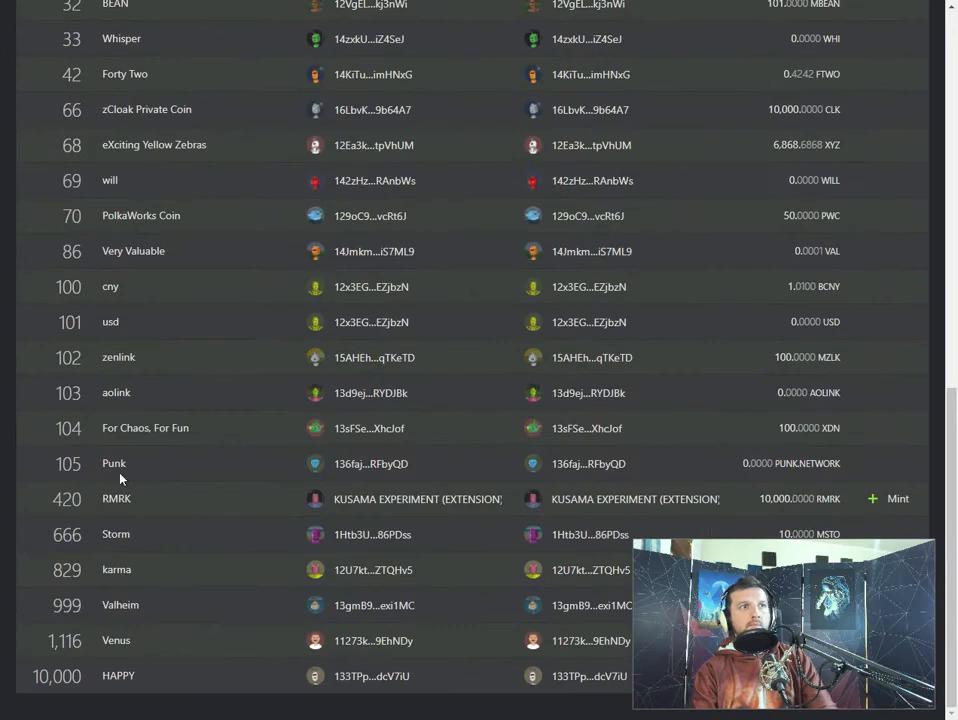
pyautogui.scroll(10, 120, 478)
pyautogui.moveTo(356, 22)
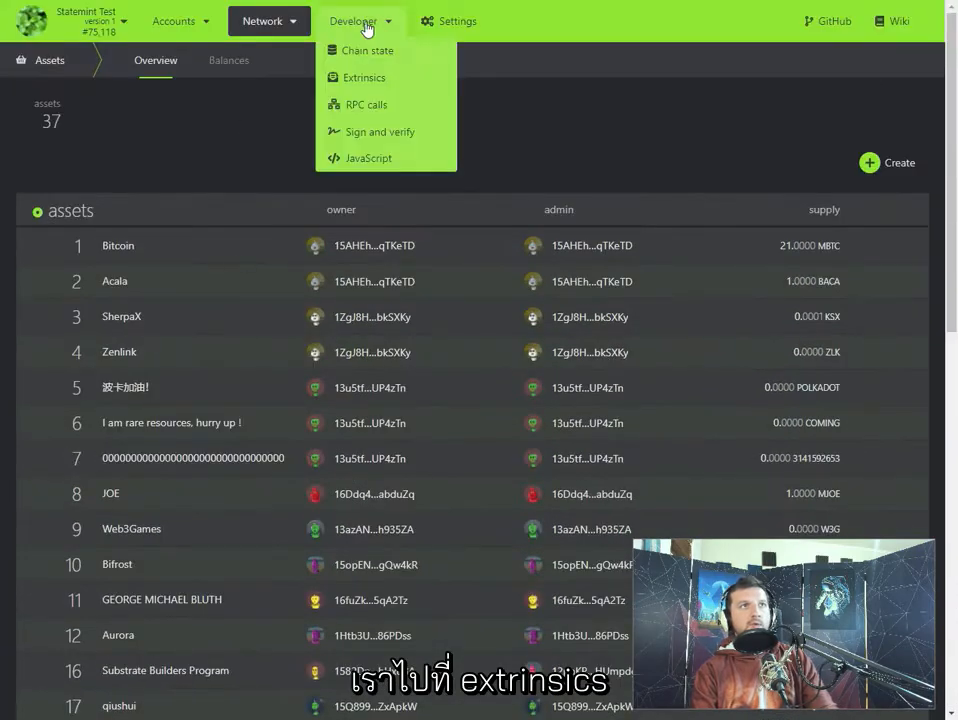
pyautogui.click(368, 84)
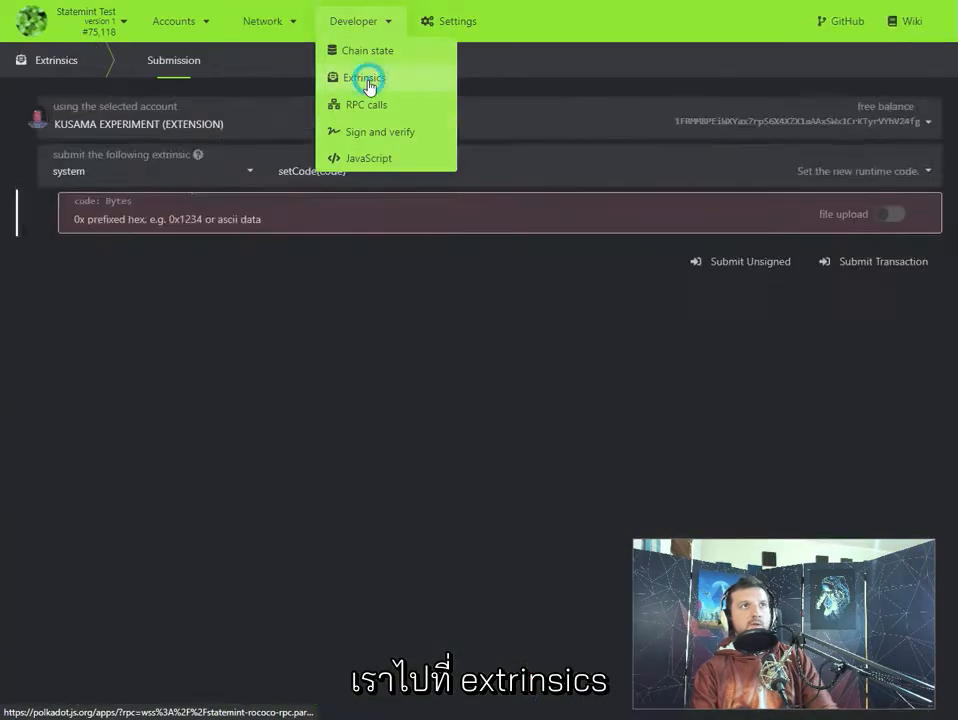
# - Select the assets pallet and its freezeAsset(id) call as the extrinsic to submit
pyautogui.click(184, 182)
pyautogui.scroll(2, 150, 254)
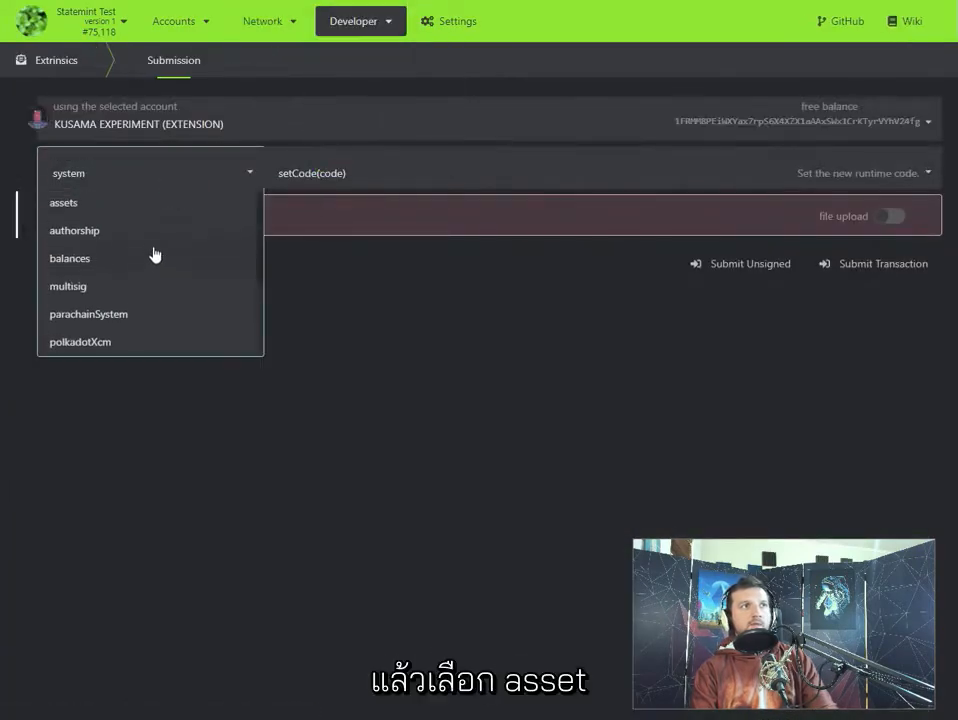
pyautogui.click(100, 203)
pyautogui.click(357, 185)
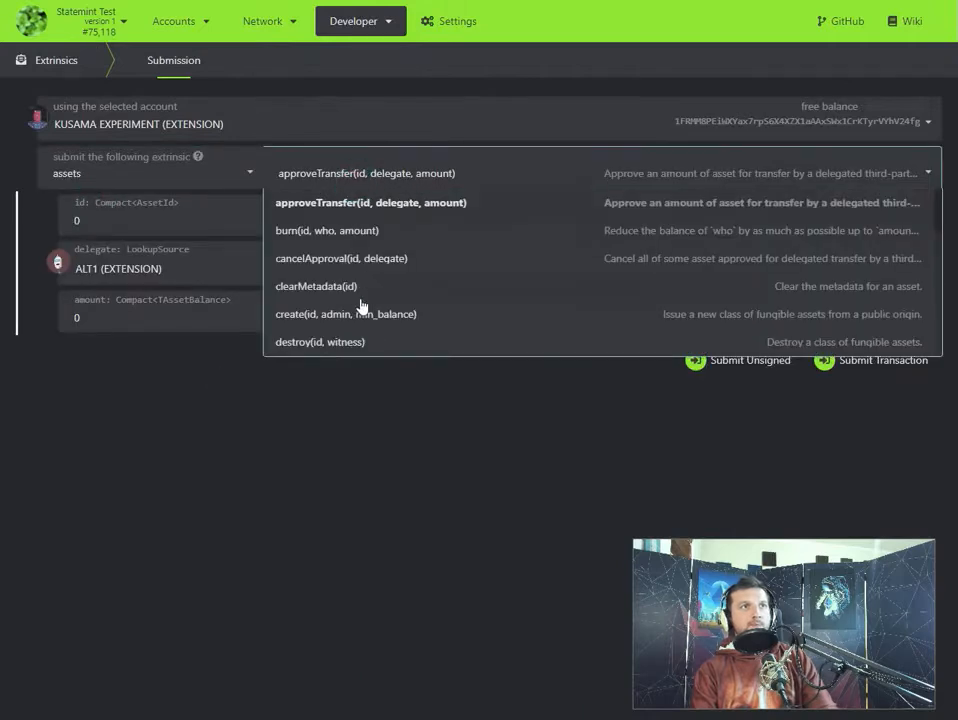
pyautogui.scroll(-3, 359, 308)
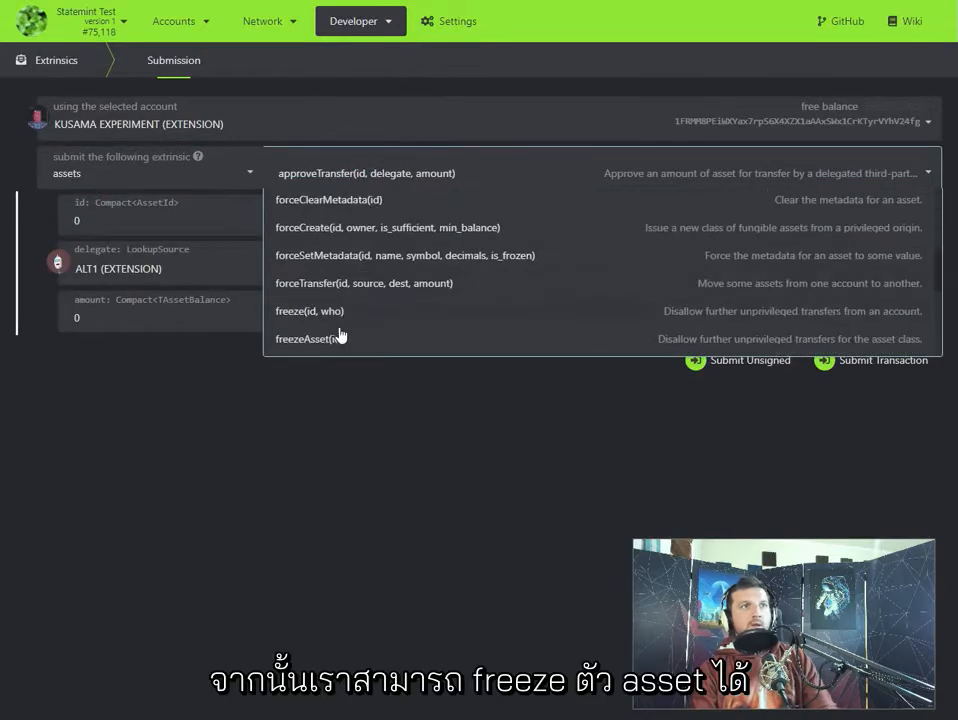
pyautogui.click(338, 342)
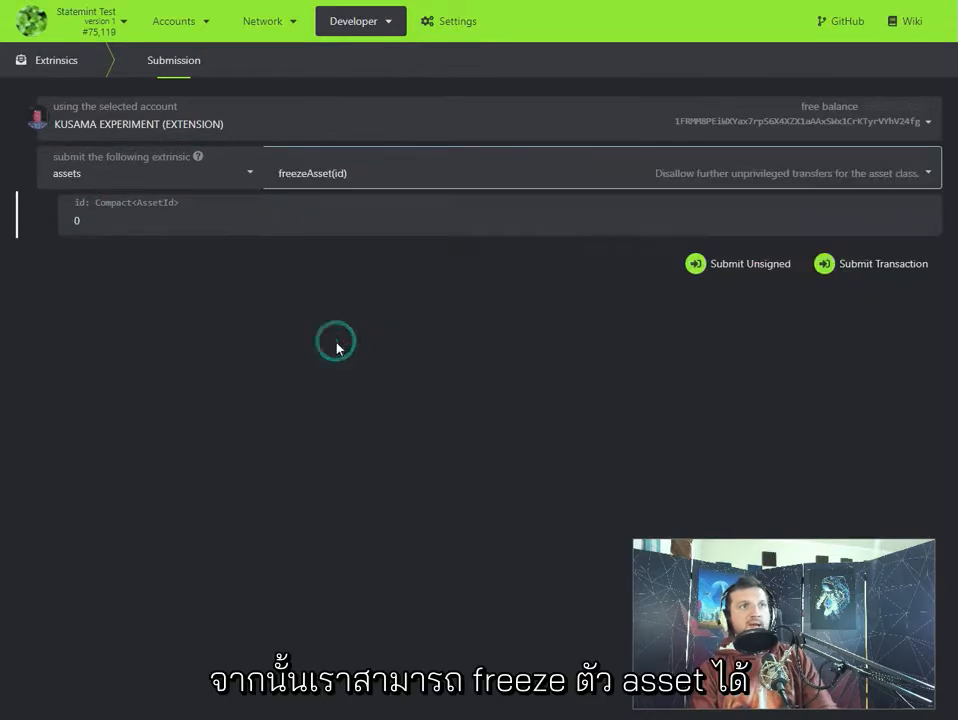
# - Set the asset id to 420, then sign and submit the freezeAsset transaction from KUSAMA EXPERIMENT
pyautogui.click(122, 212)
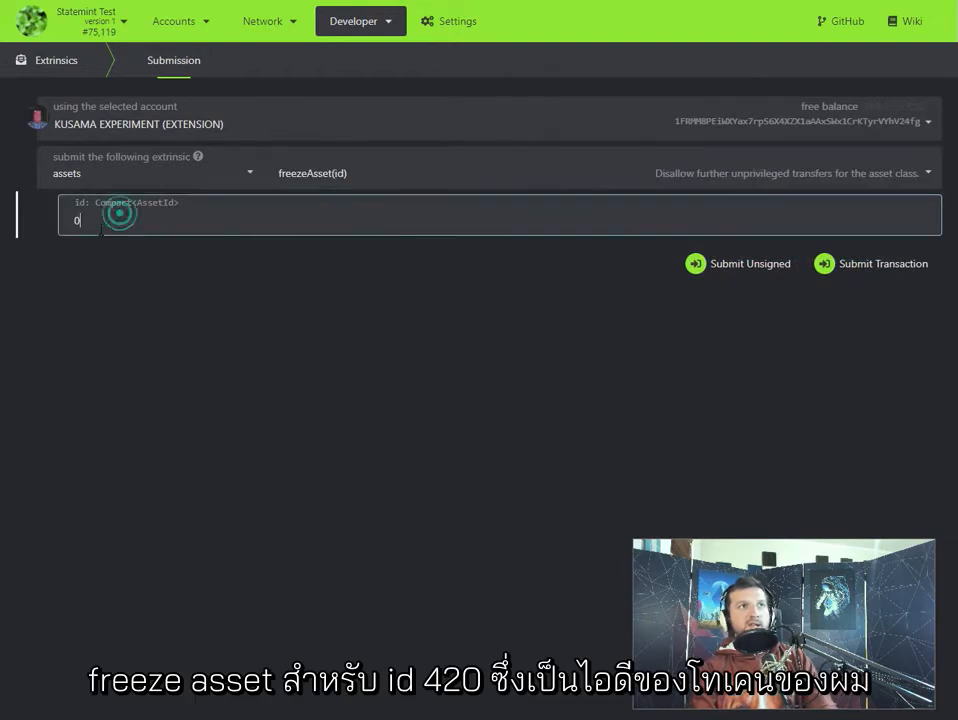
pyautogui.press('BackSpace')
pyautogui.write('420')
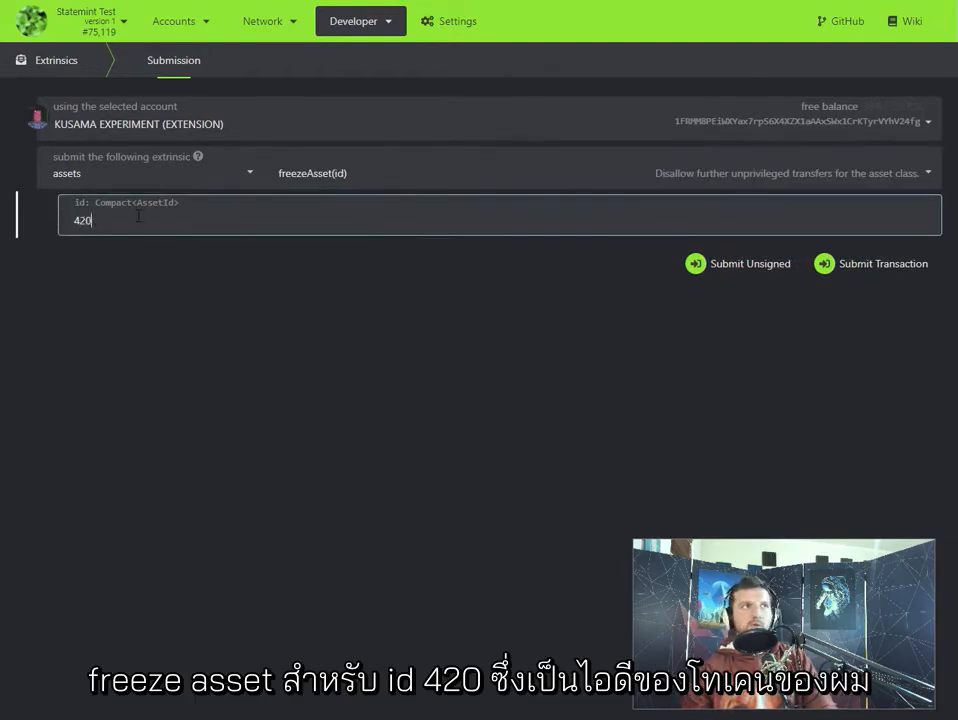
pyautogui.click(838, 265)
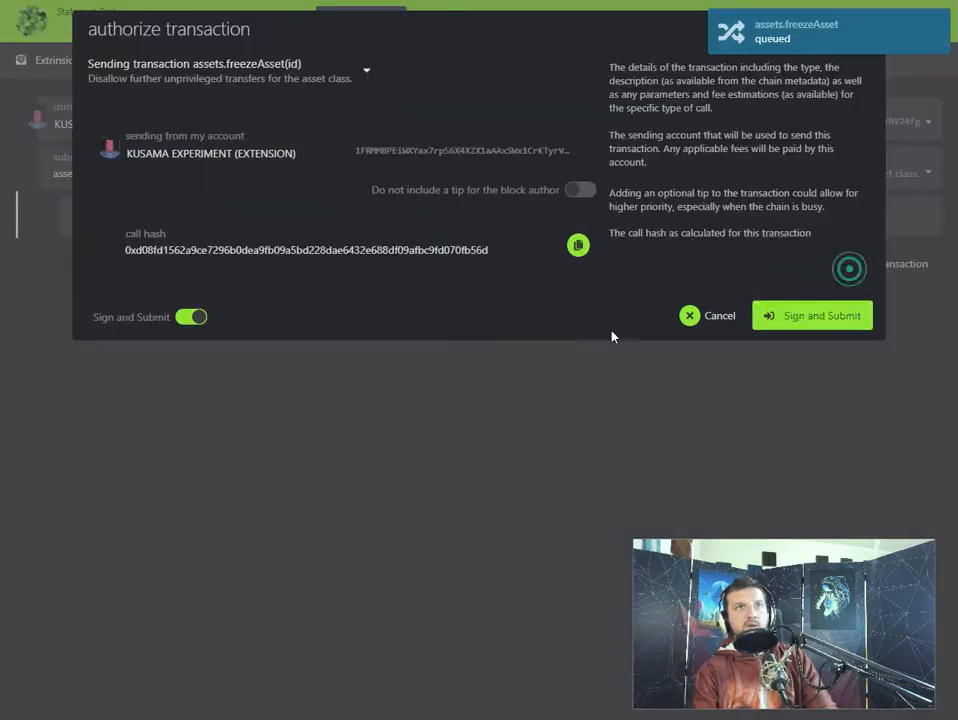
pyautogui.click(786, 312)
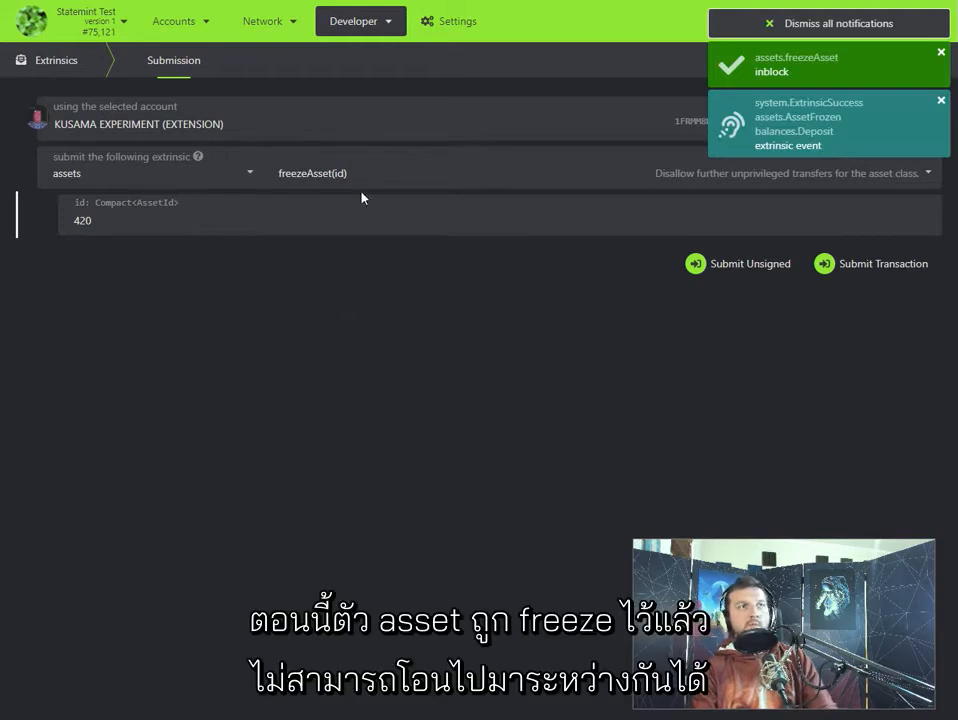
# - Open the asset balances in the network's assets section and query rmrk (420)
pyautogui.moveTo(198, 28)
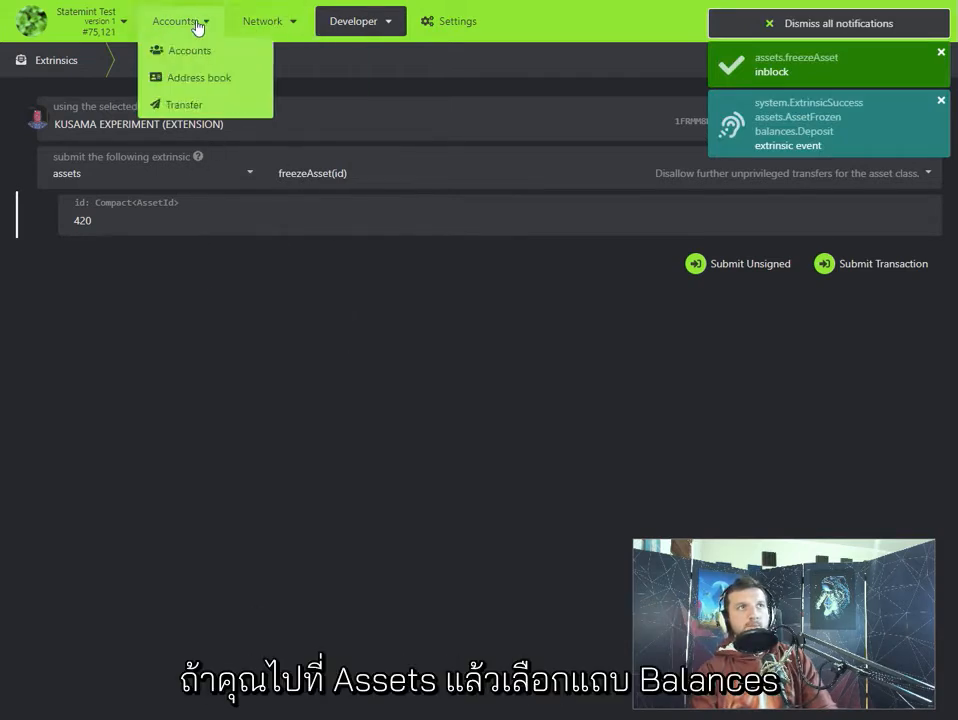
pyautogui.moveTo(262, 21)
pyautogui.click(251, 77)
pyautogui.click(214, 66)
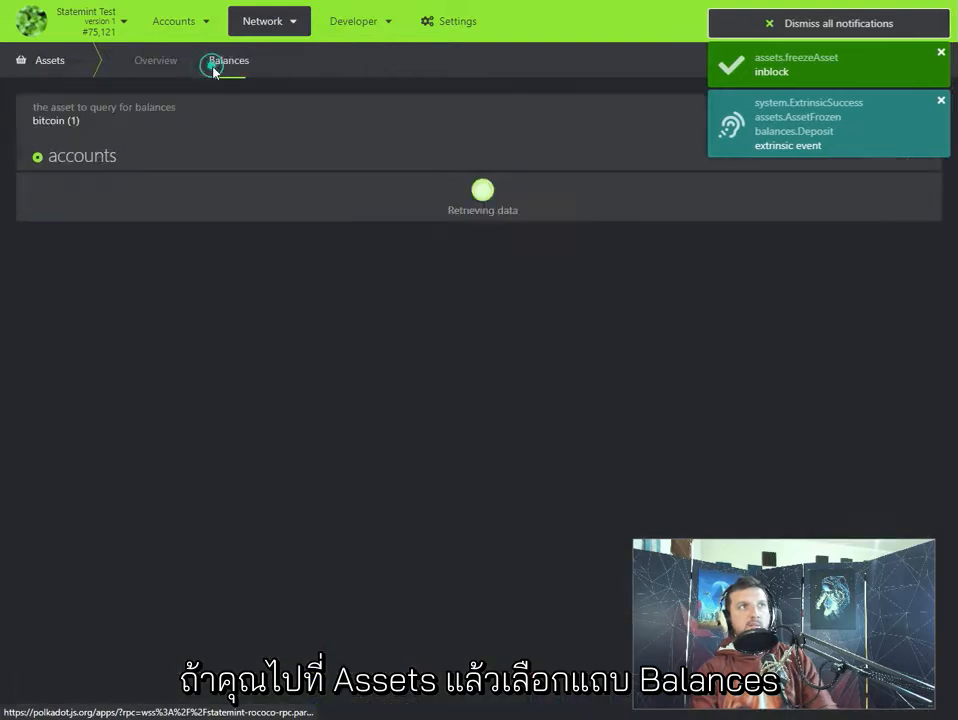
pyautogui.click(103, 121)
pyautogui.scroll(-3, 92, 220)
pyautogui.click(86, 293)
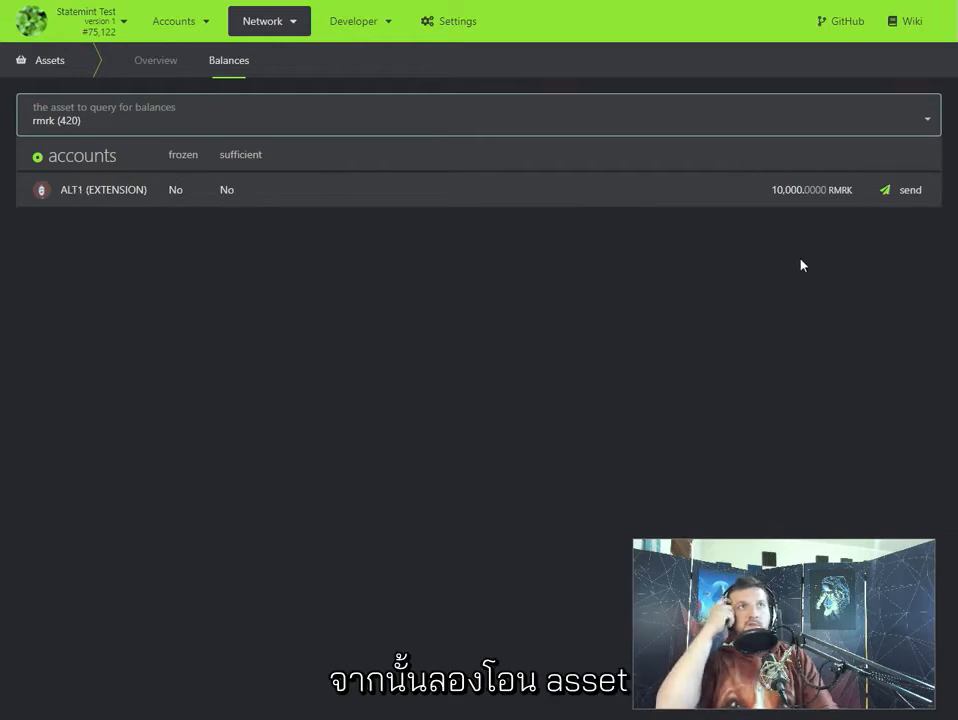
# - Try to transfer 500 RMRK from ALT1 to the KUSAMA EXPERIMENT account with a signed transaction
pyautogui.click(905, 192)
pyautogui.click(231, 201)
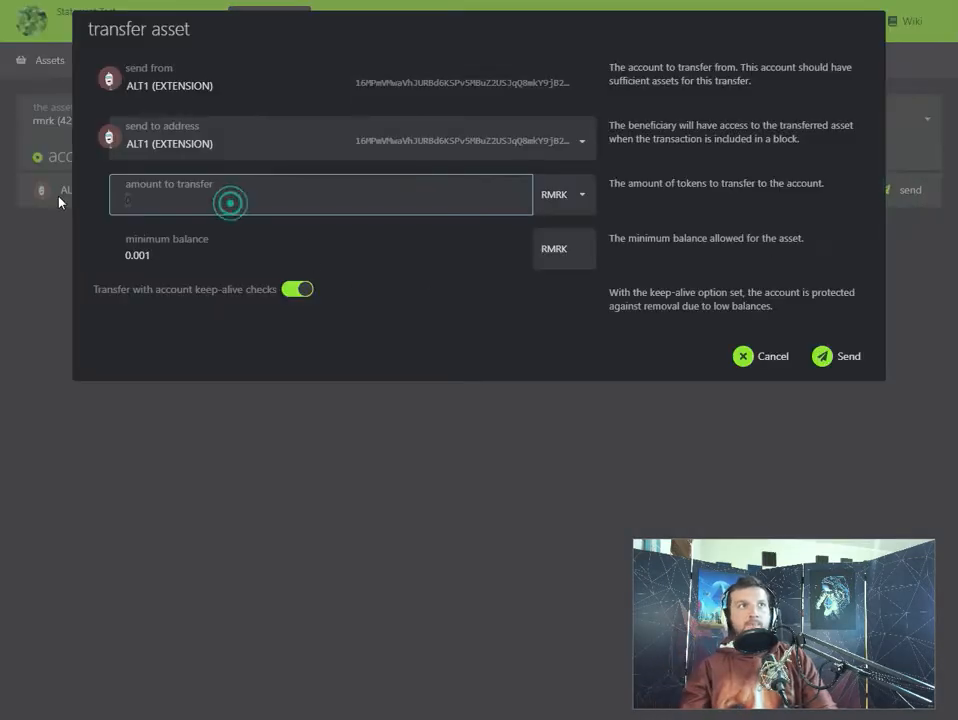
pyautogui.write('500')
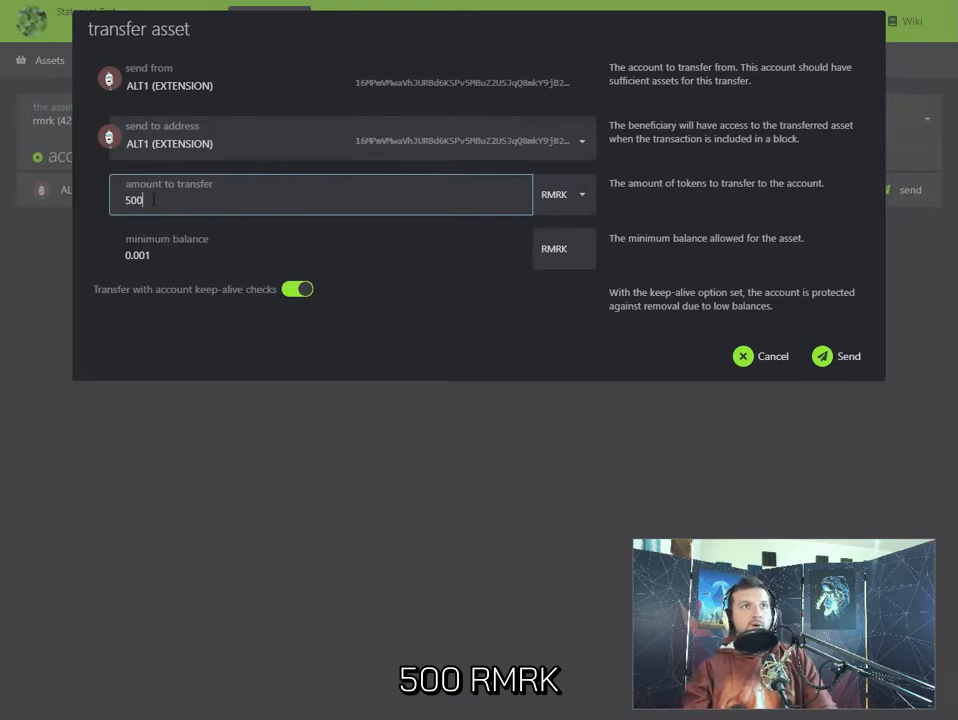
pyautogui.click(160, 143)
pyautogui.scroll(-10, 220, 252)
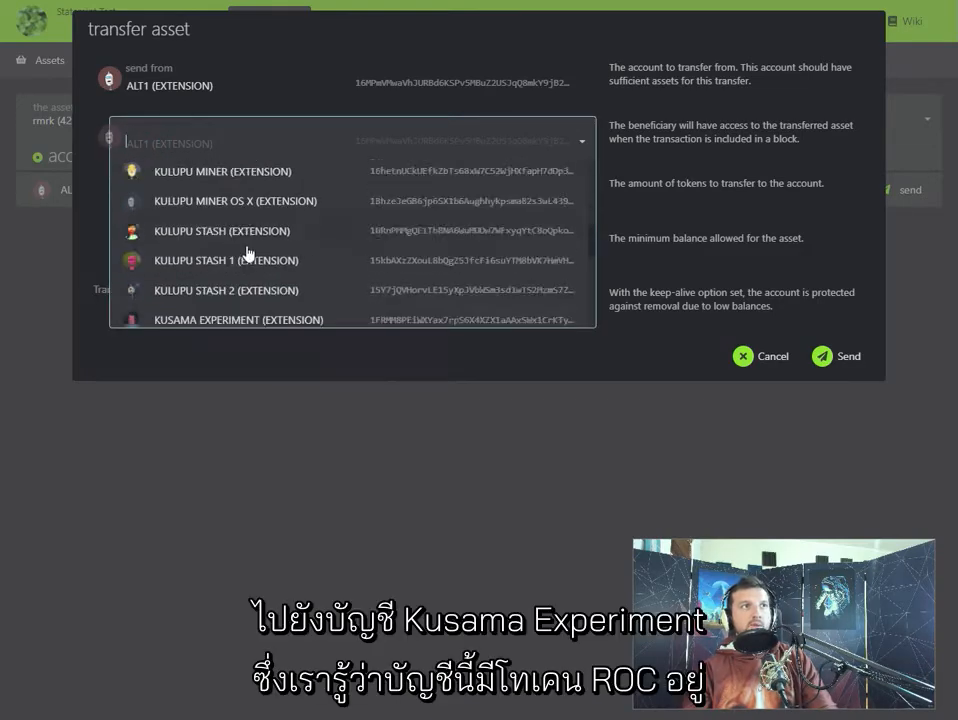
pyautogui.scroll(-3, 267, 272)
pyautogui.scroll(10, 289, 282)
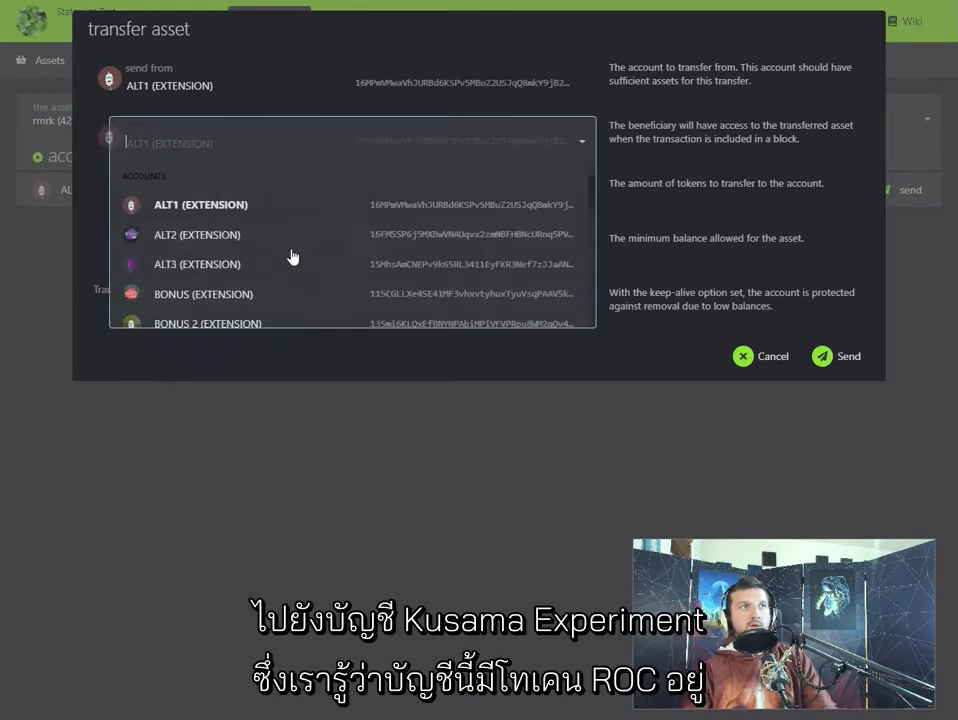
pyautogui.scroll(-8, 302, 245)
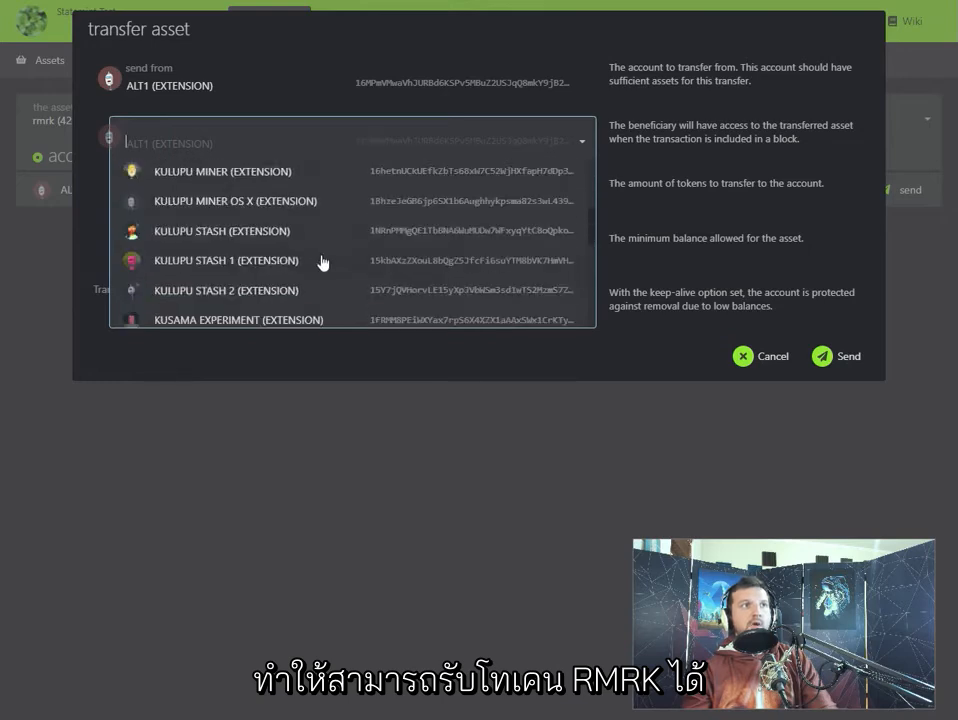
pyautogui.click(246, 246)
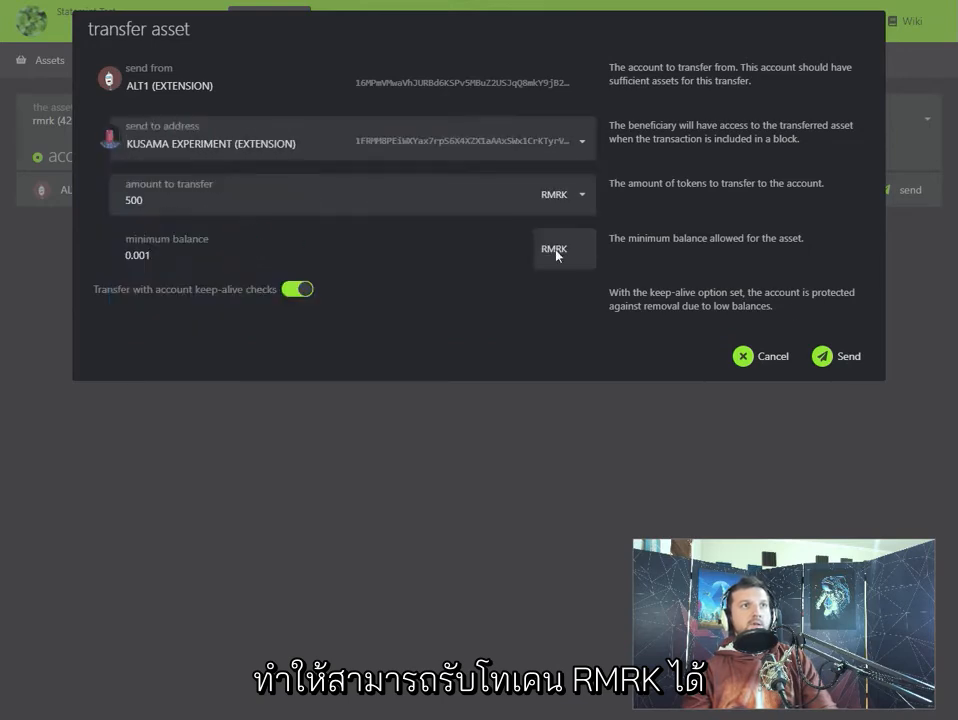
pyautogui.click(826, 358)
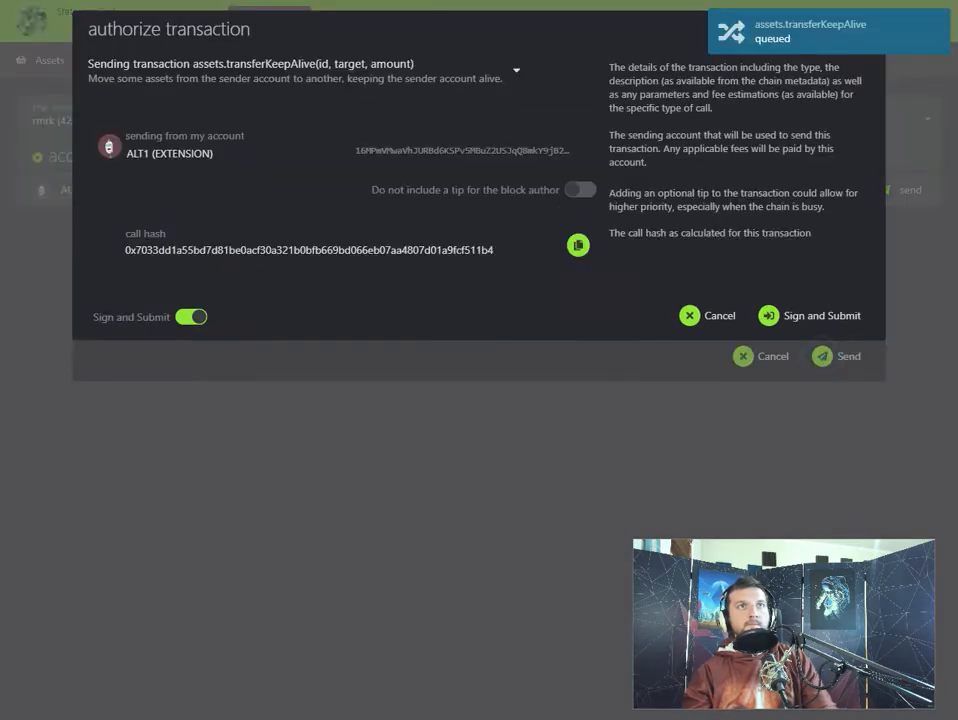
pyautogui.click(799, 318)
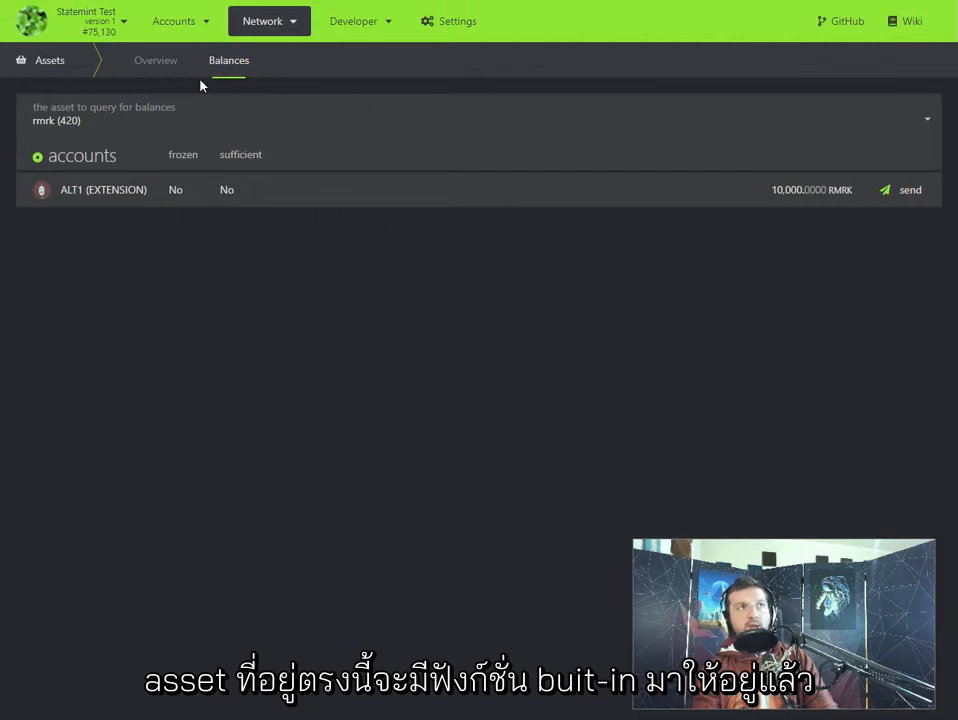
# - Return to extrinsics submission, look through the assets pallet's calls and select thawAsset(id)
pyautogui.moveTo(355, 32)
pyautogui.click(359, 80)
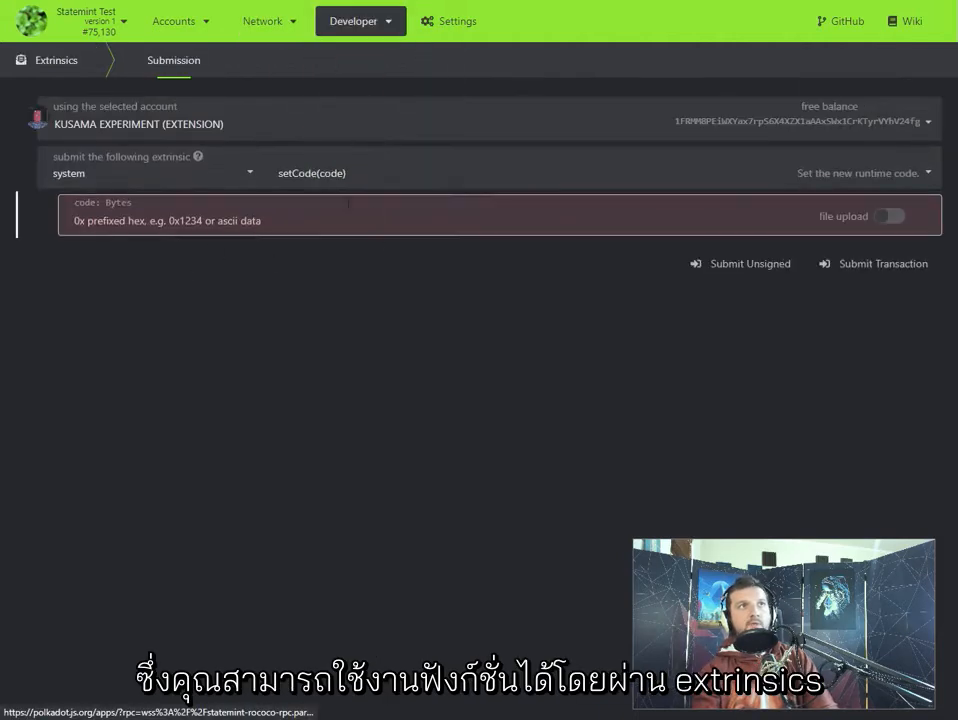
pyautogui.click(92, 174)
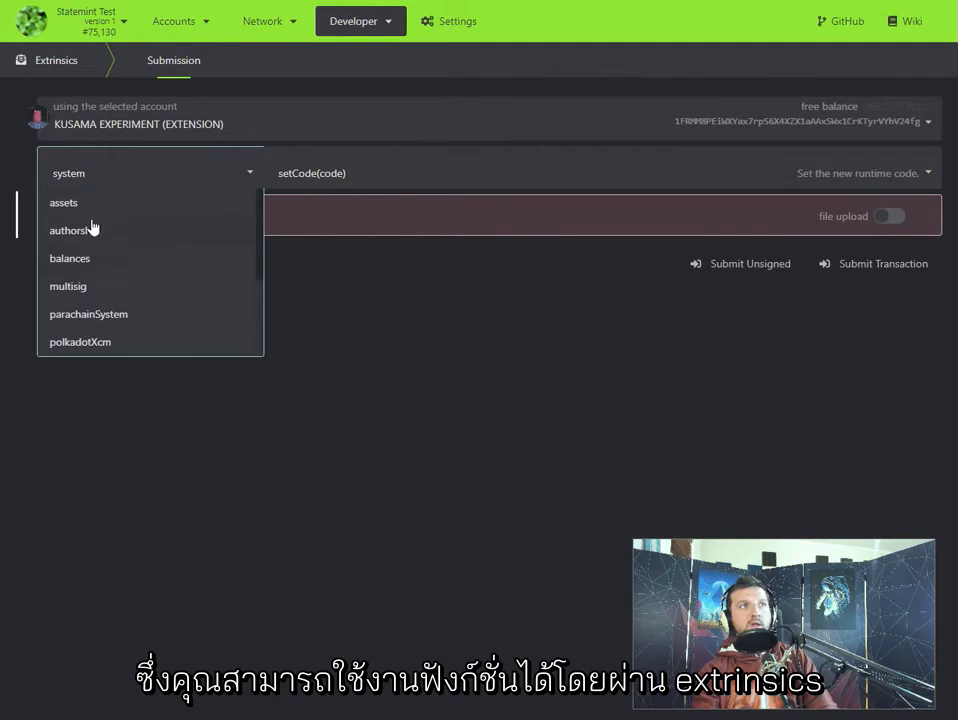
pyautogui.click(90, 207)
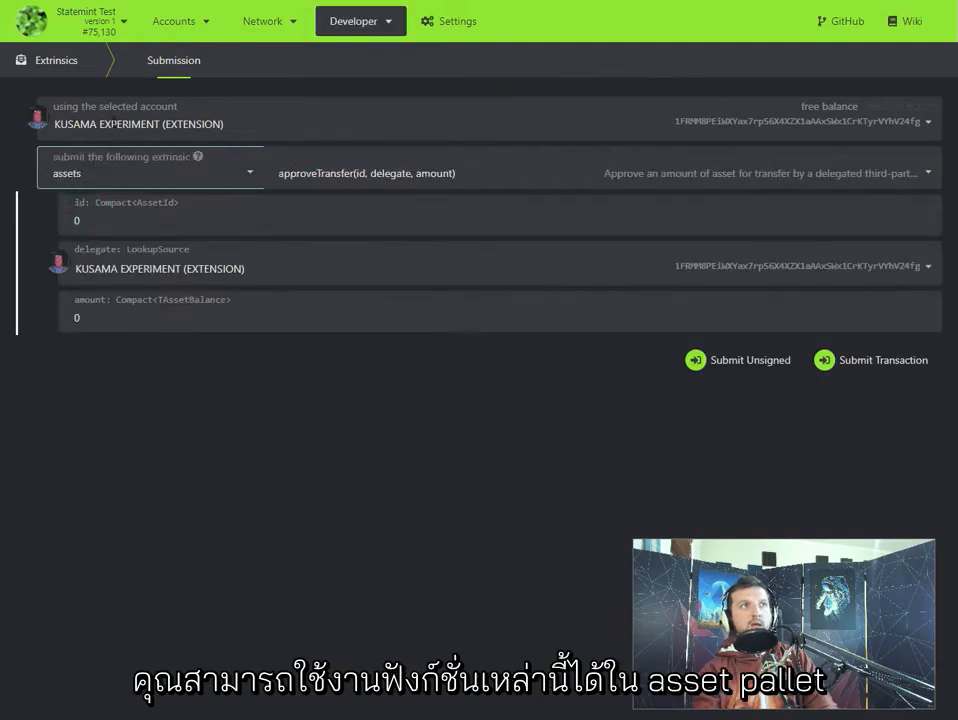
pyautogui.click(337, 173)
pyautogui.scroll(-5, 349, 259)
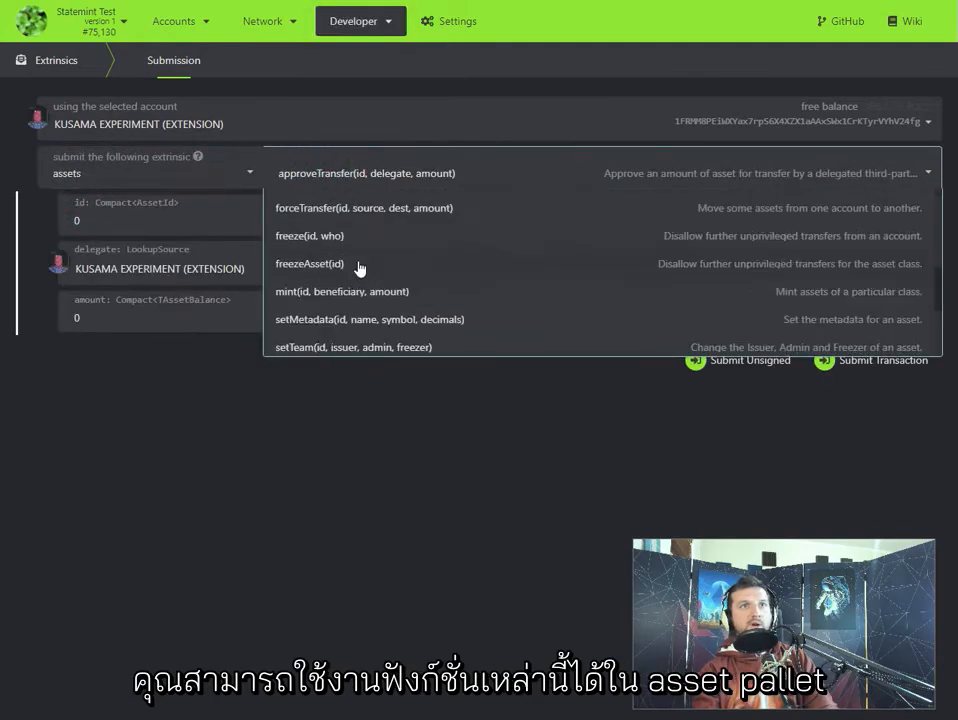
pyautogui.scroll(-1, 365, 292)
pyautogui.scroll(8, 361, 305)
pyautogui.scroll(-7, 348, 222)
pyautogui.scroll(-2, 346, 228)
pyautogui.scroll(6, 330, 284)
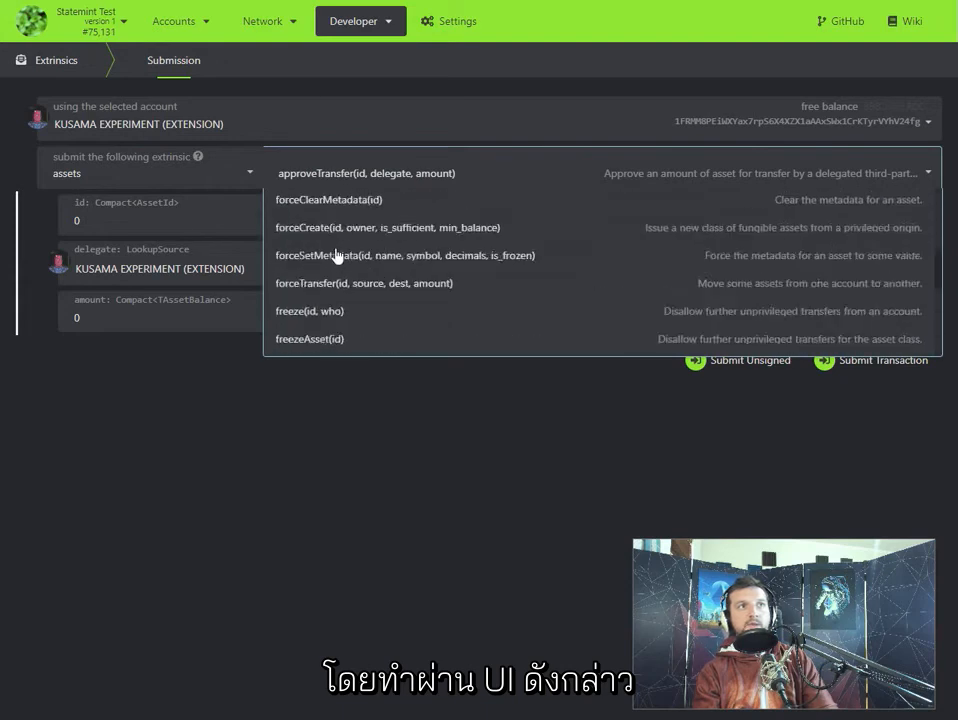
pyautogui.scroll(2, 357, 253)
pyautogui.scroll(-5, 361, 287)
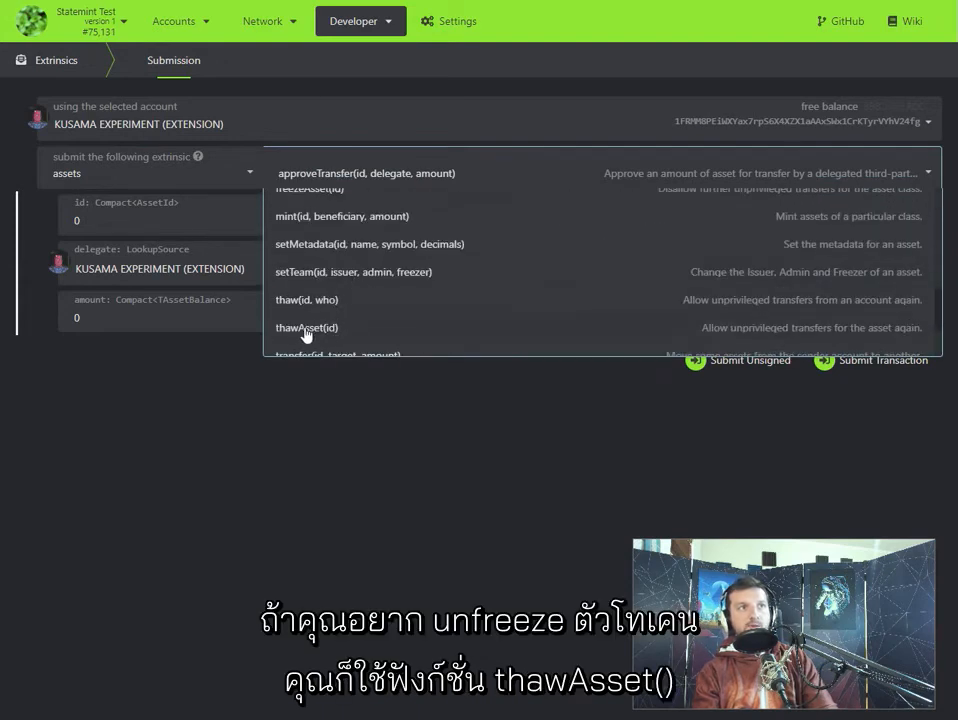
pyautogui.click(336, 327)
# - Set the asset id to 420, then submit and sign the thawAsset transaction to unfreeze the token
pyautogui.click(100, 226)
pyautogui.press('BackSpace')
pyautogui.write('420')
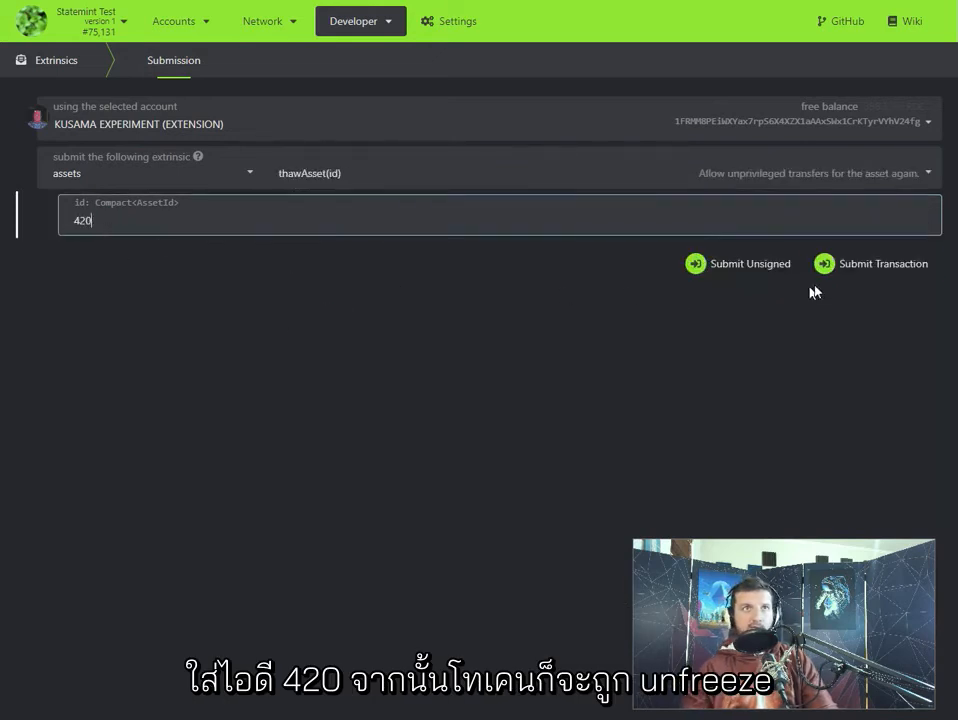
pyautogui.click(860, 264)
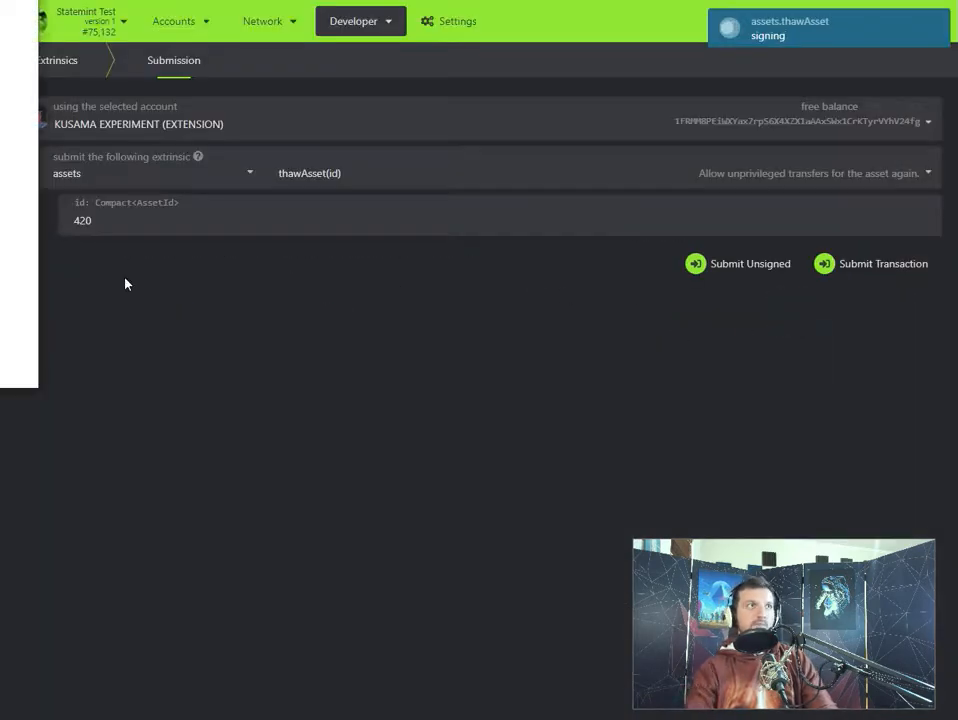
pyautogui.click(5, 333)
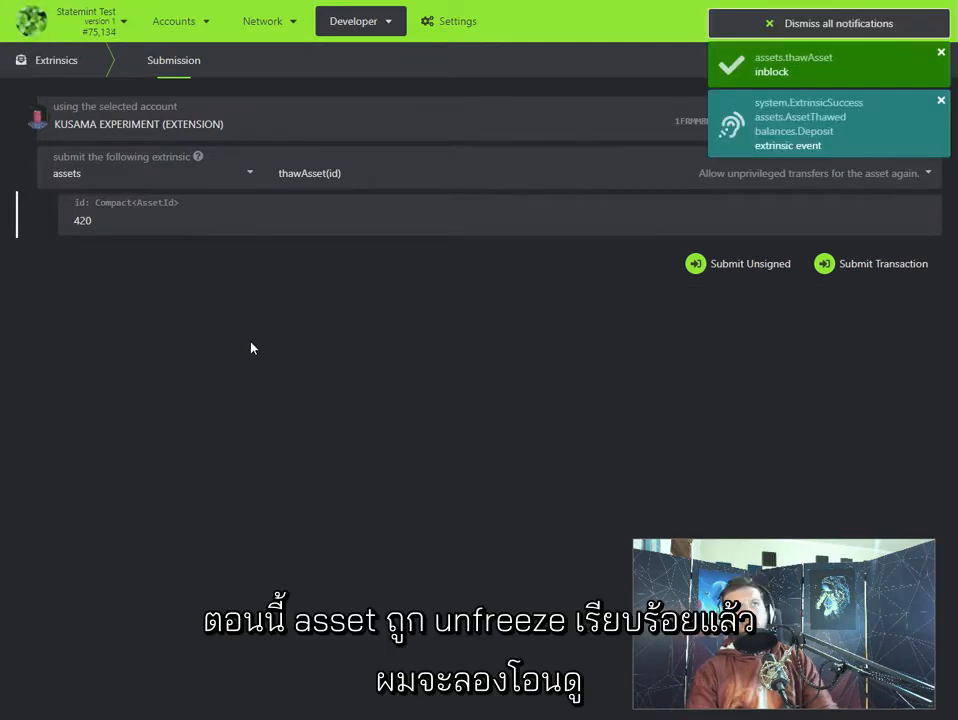
# - Go back to the asset balances and query the holders of rmrk (420)
pyautogui.moveTo(264, 22)
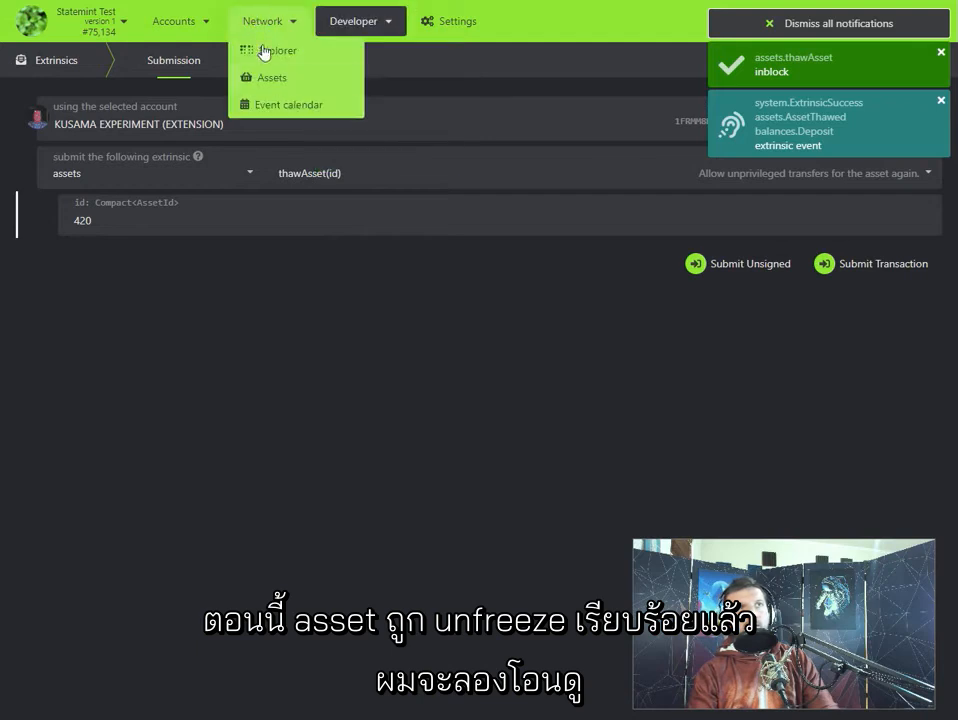
pyautogui.click(271, 78)
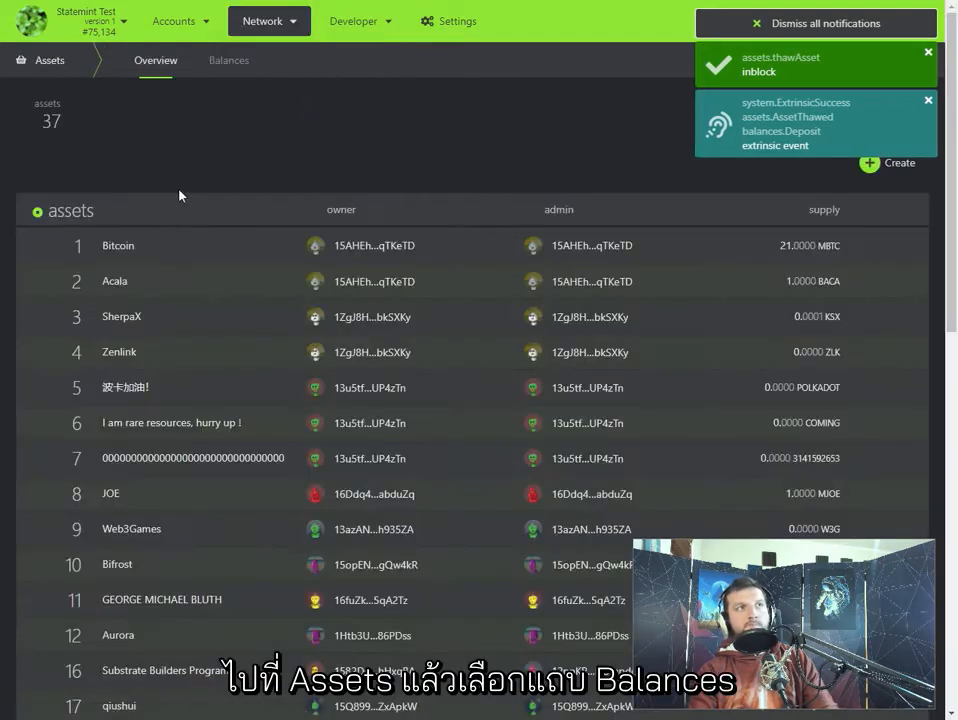
pyautogui.click(226, 60)
pyautogui.click(86, 113)
pyautogui.scroll(-5, 120, 240)
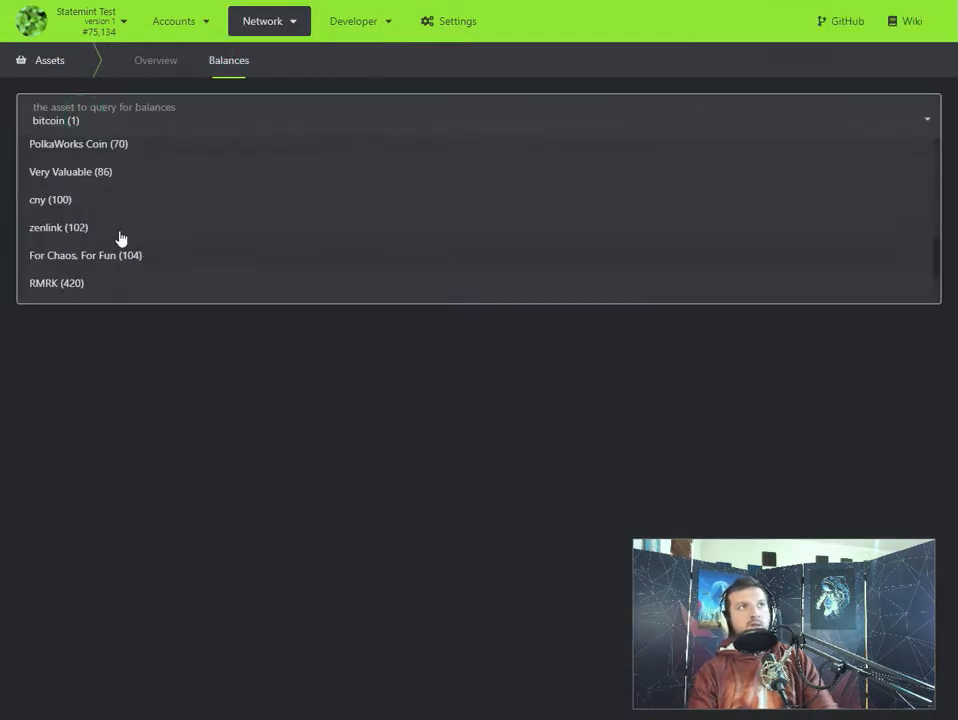
pyautogui.scroll(-2, 118, 265)
pyautogui.click(71, 217)
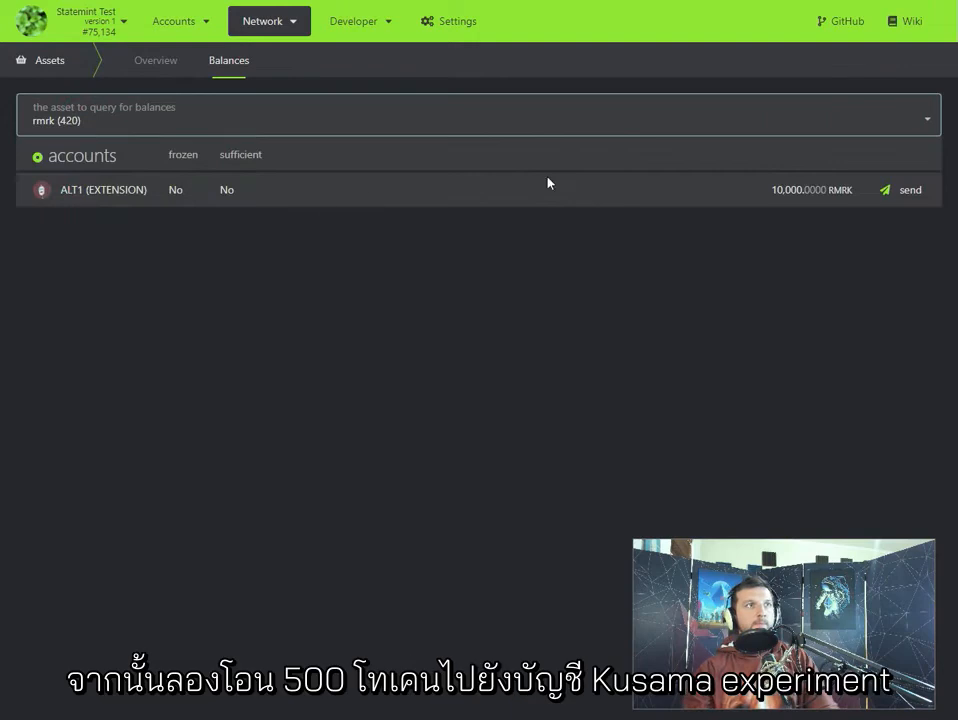
# - Send 500 RMRK from ALT1 to the KUSAMA EXPERIMENT account, then sign and submit the transfer
pyautogui.click(912, 189)
pyautogui.moveTo(203, 207); pyautogui.dragTo(115, 203)
pyautogui.write('500')
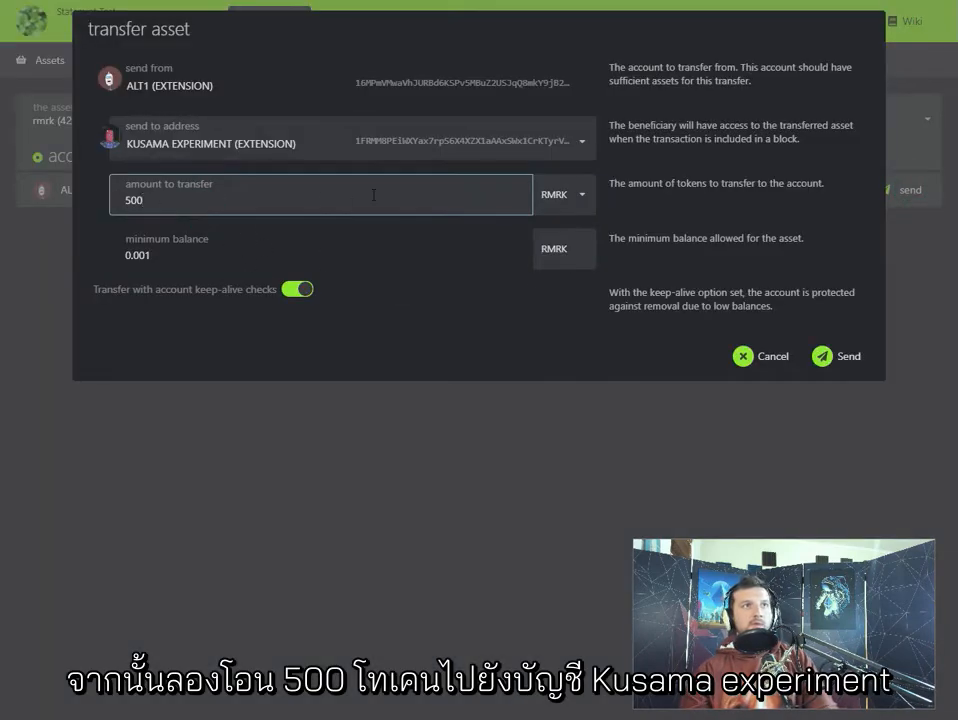
pyautogui.click(840, 358)
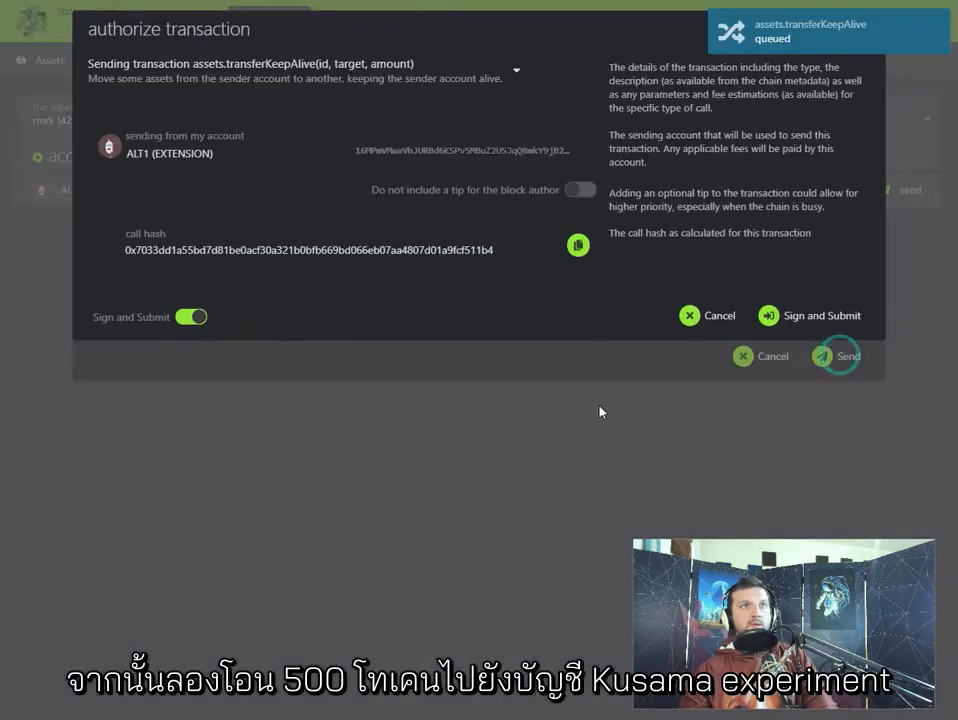
pyautogui.click(798, 316)
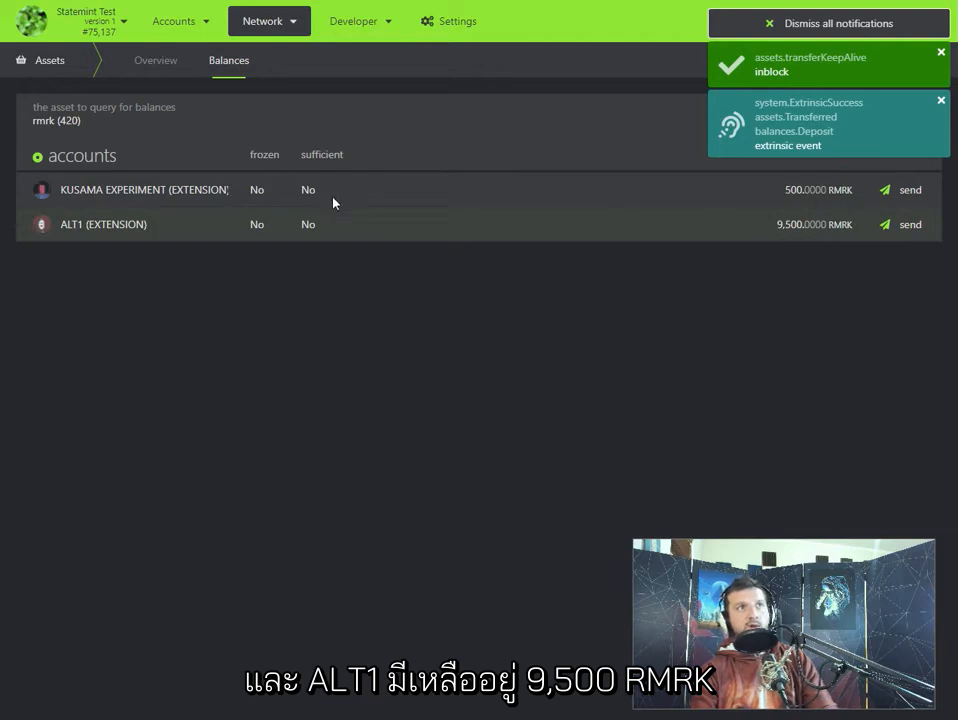
# - Open extrinsics submission again, select the assets pallet and look through its other calls and the account choices
pyautogui.moveTo(353, 21)
pyautogui.click(362, 74)
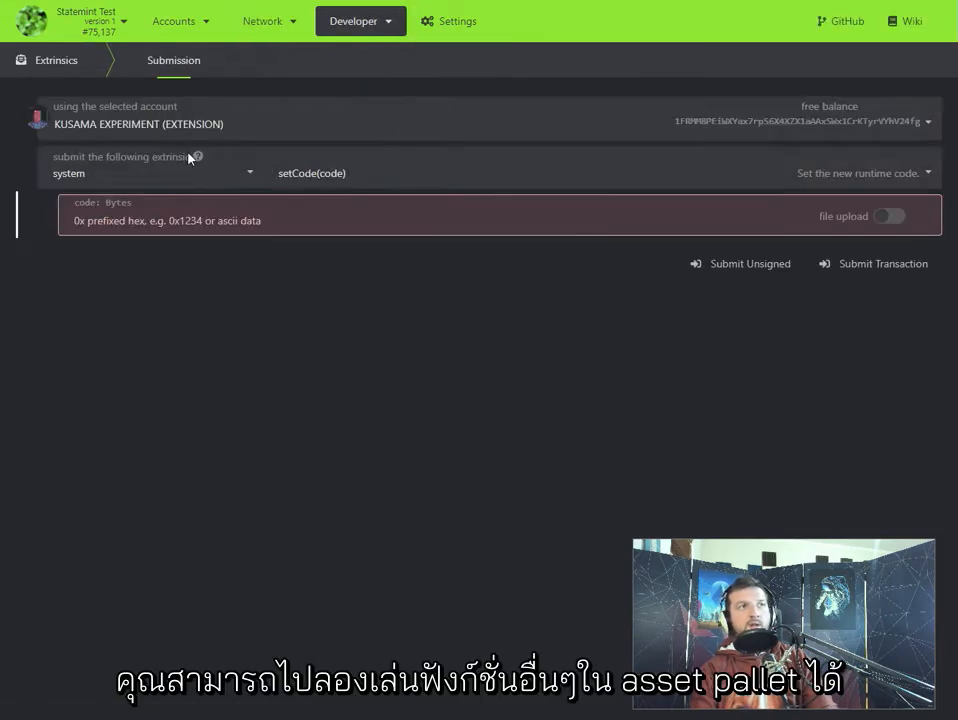
pyautogui.click(122, 167)
pyautogui.scroll(3, 111, 222)
pyautogui.click(94, 201)
pyautogui.click(367, 164)
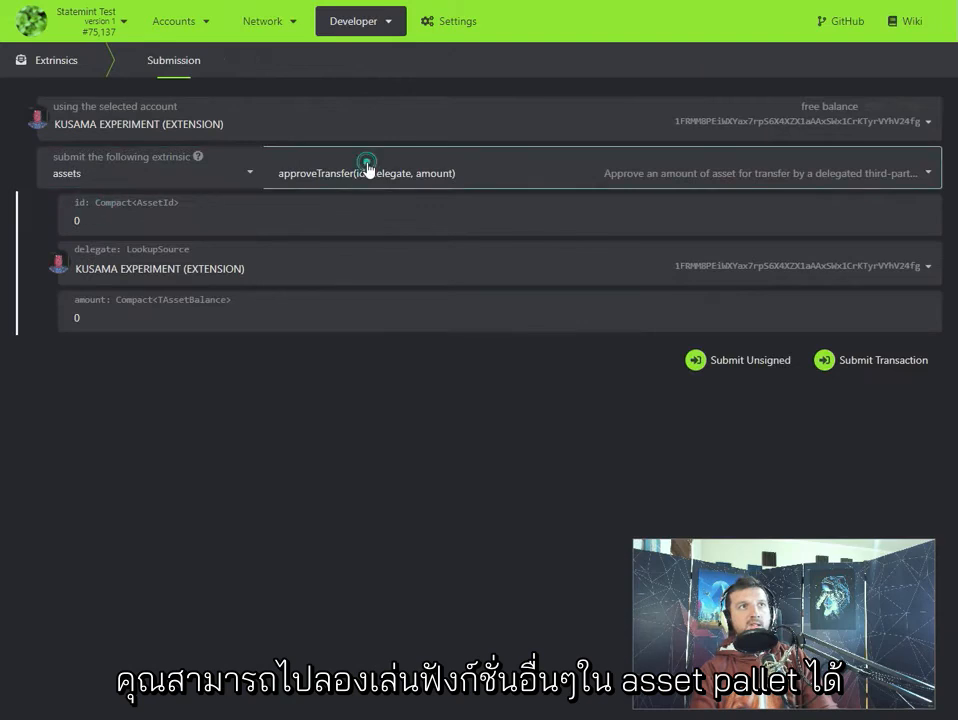
pyautogui.scroll(-8, 357, 257)
pyautogui.scroll(8, 360, 341)
pyautogui.click(391, 124)
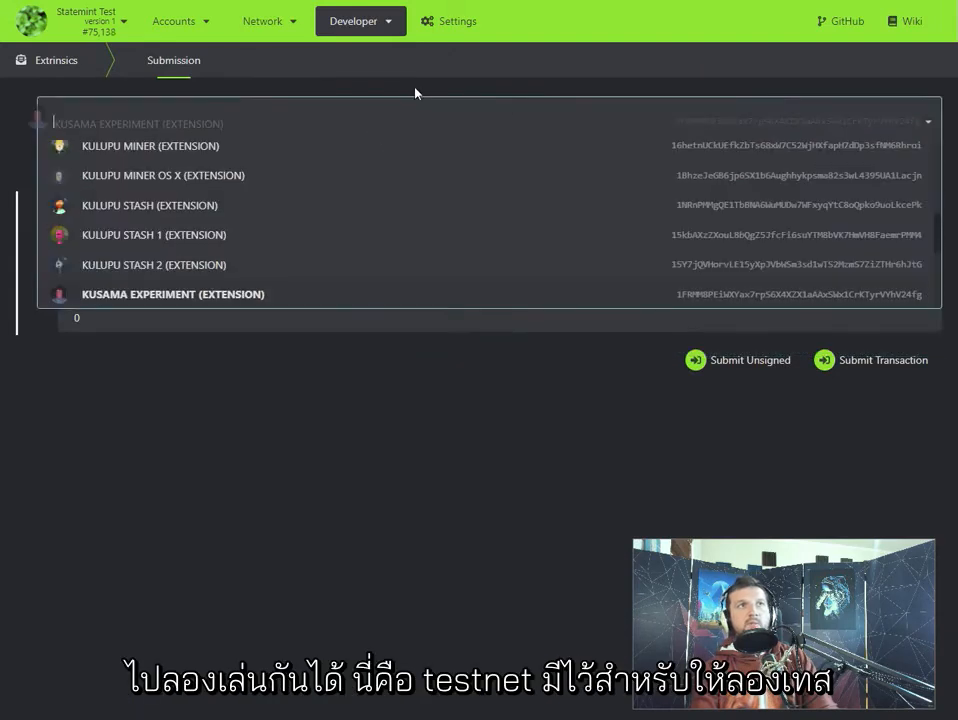
pyautogui.click(414, 91)
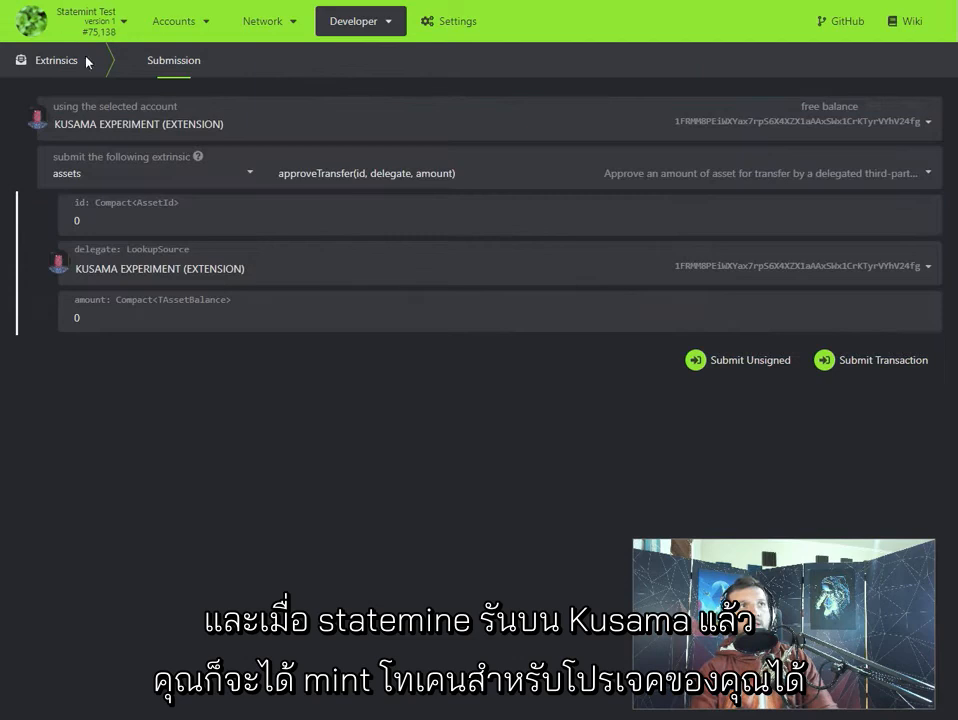